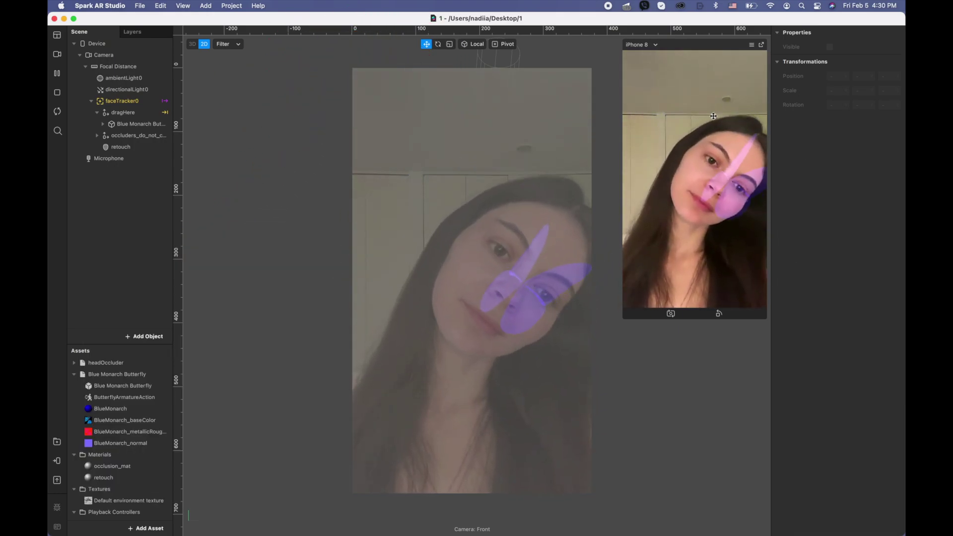
Step: Close the butterfly face-tracker project so the welcome screen with its Create New templates shows
click(55, 18)
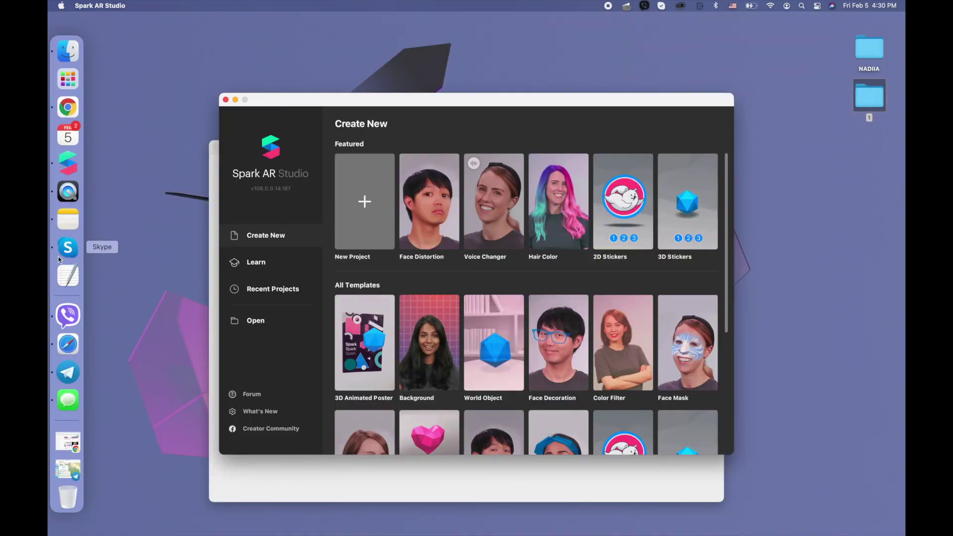
click(68, 440)
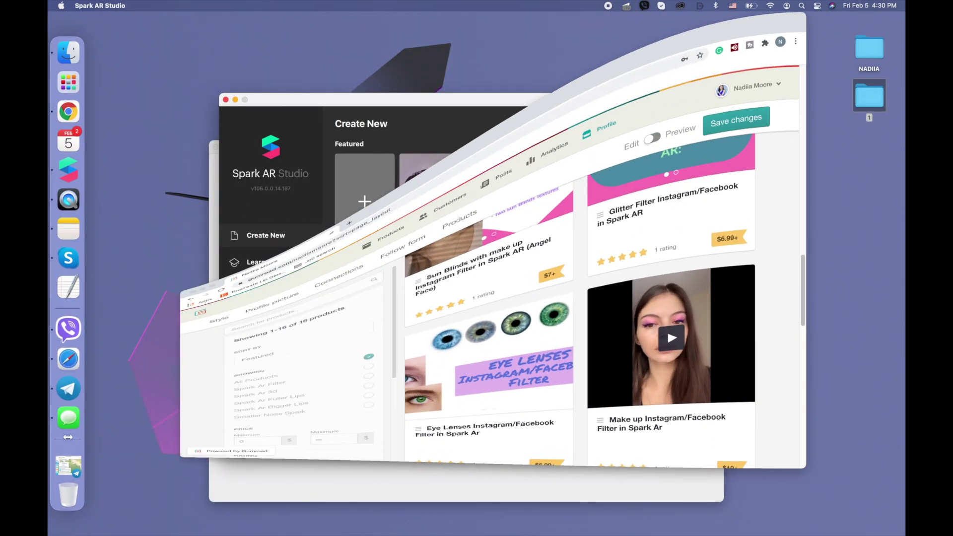
click(212, 23)
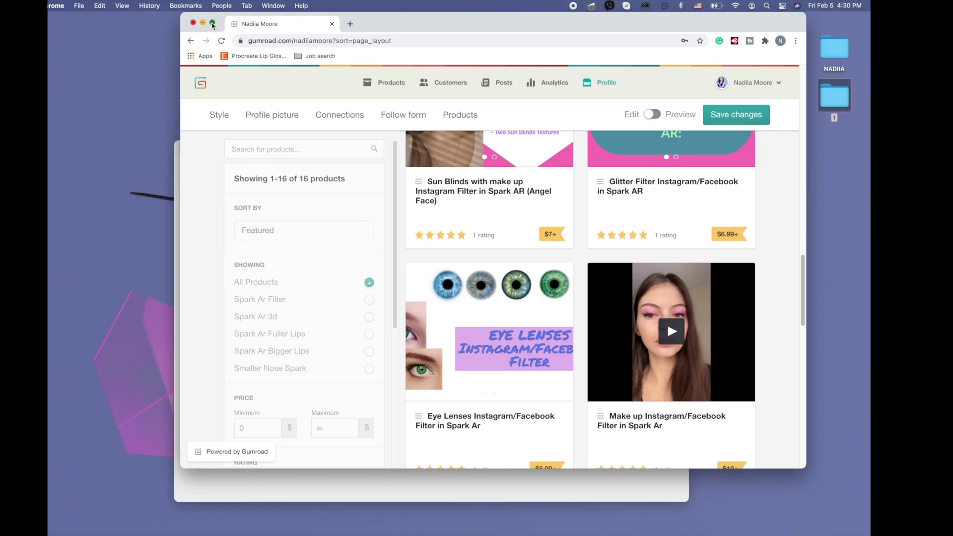
scroll(487, 313, down, 5)
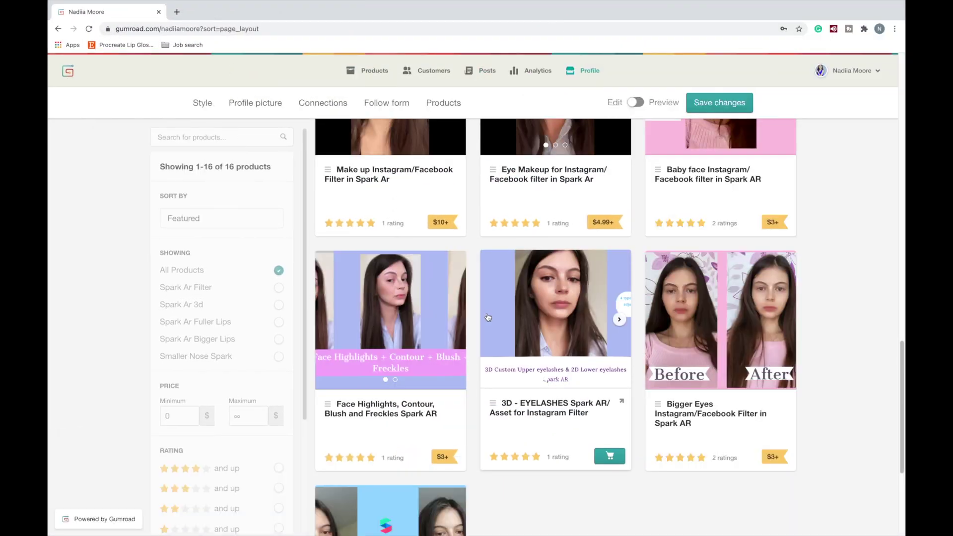
scroll(487, 320, up, 3)
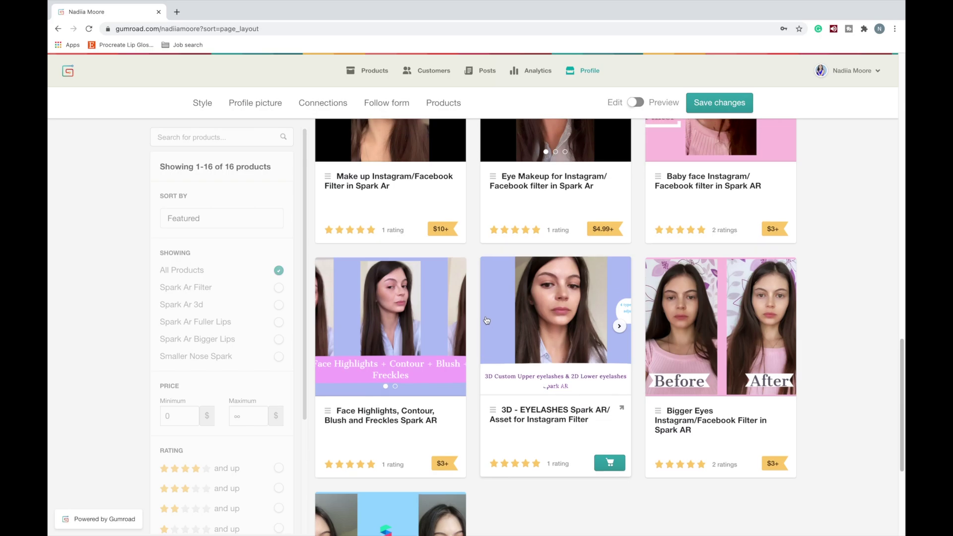
scroll(487, 319, up, 3)
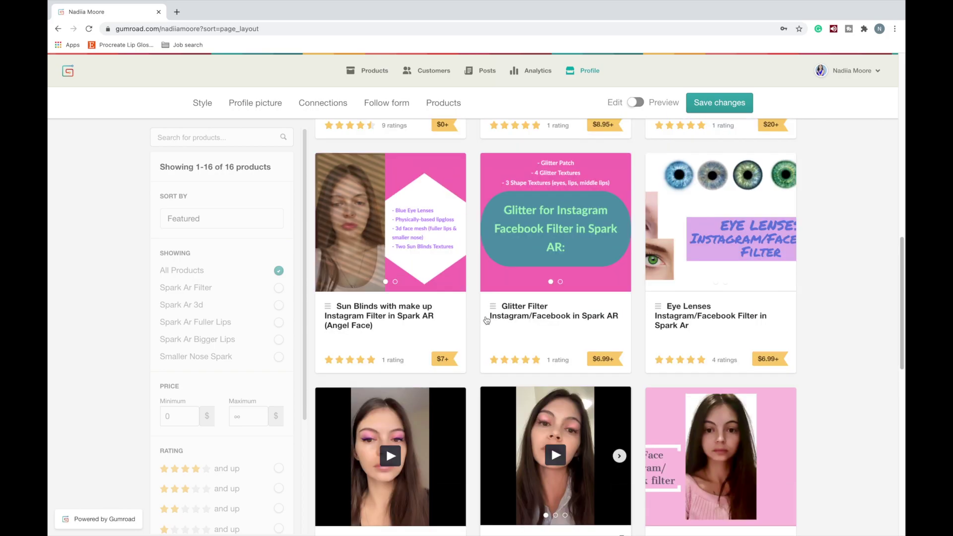
scroll(487, 320, up, 5)
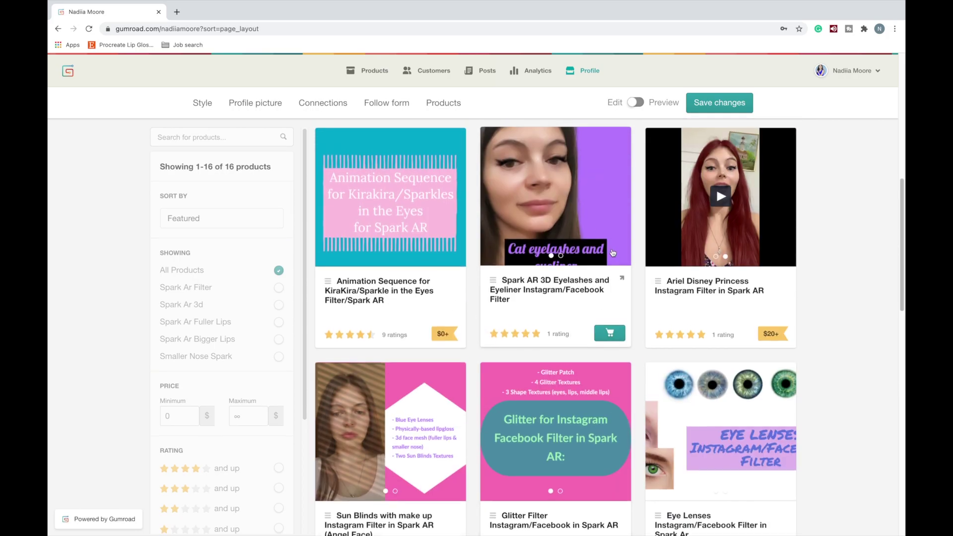
scroll(686, 238, up, 1)
scroll(686, 238, up, 3)
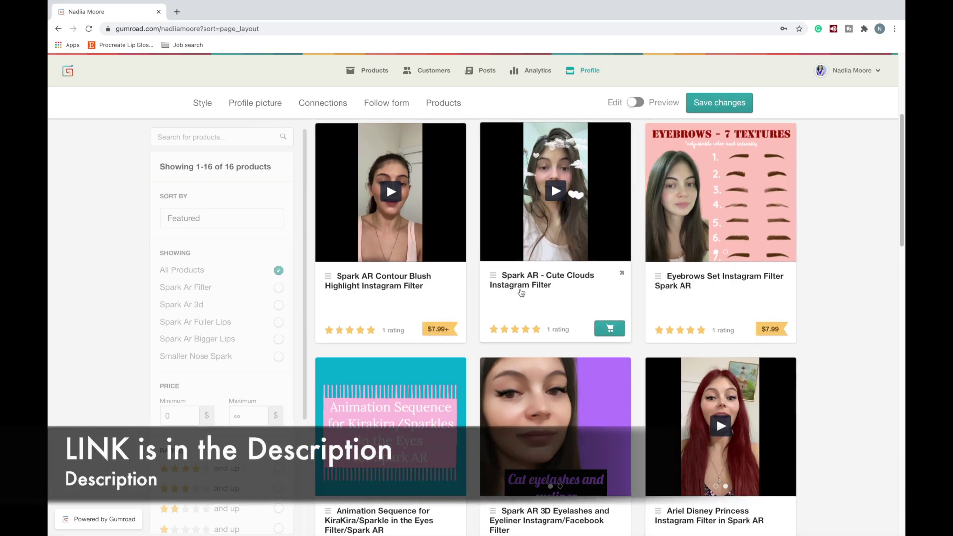
scroll(582, 291, down, 5)
scroll(582, 290, down, 2)
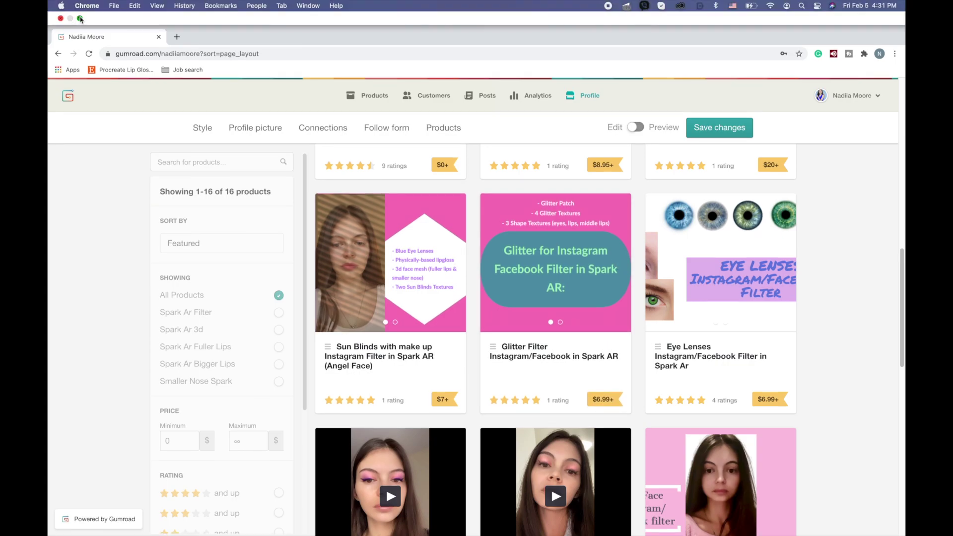
click(81, 19)
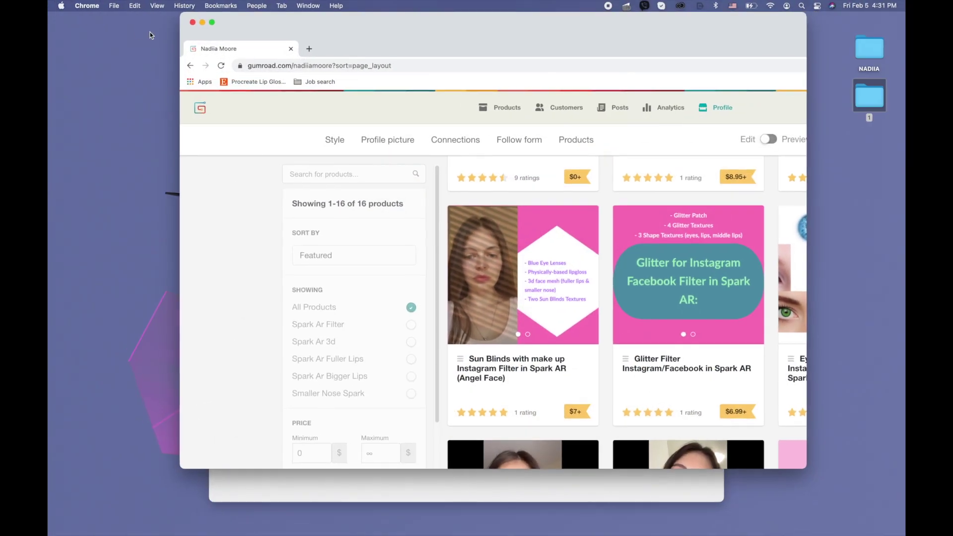
click(200, 31)
mouse_move(49, 465)
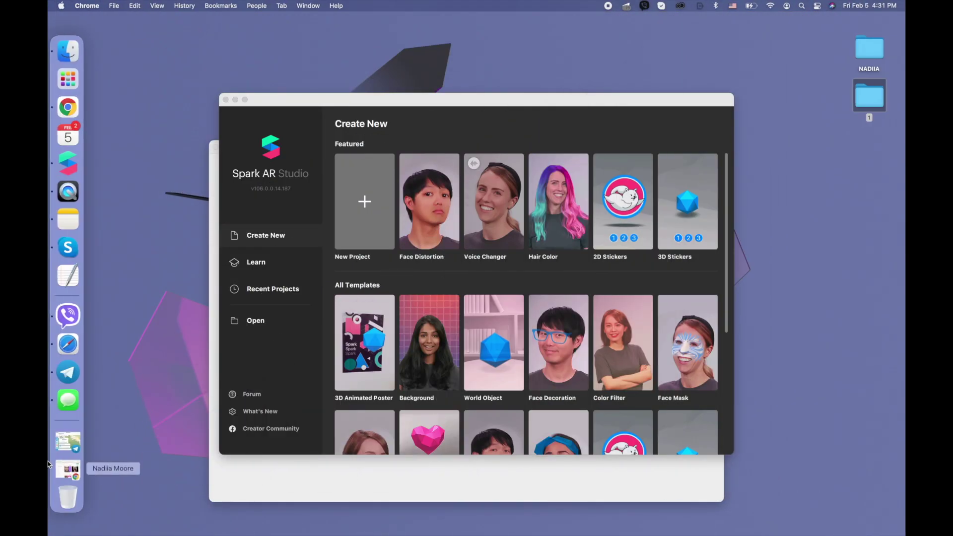
click(68, 442)
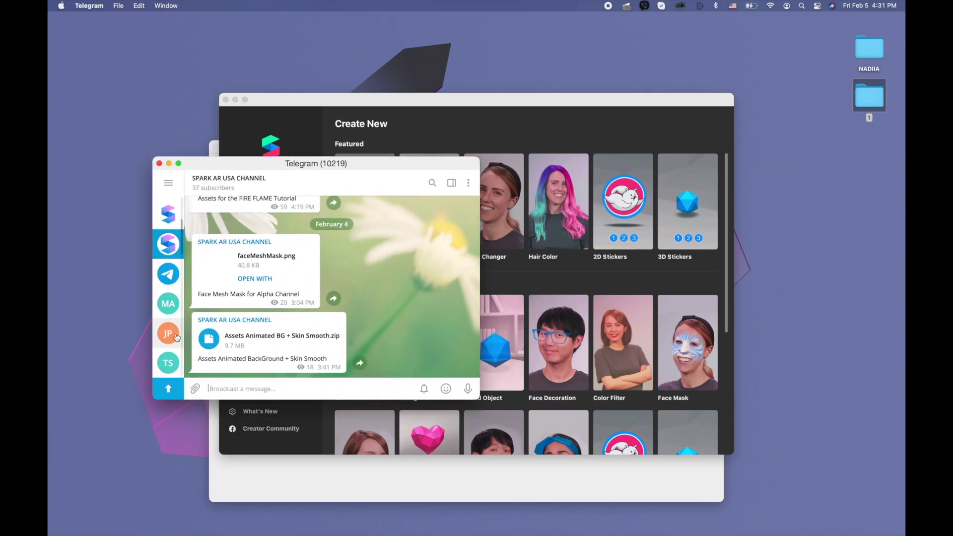
click(173, 213)
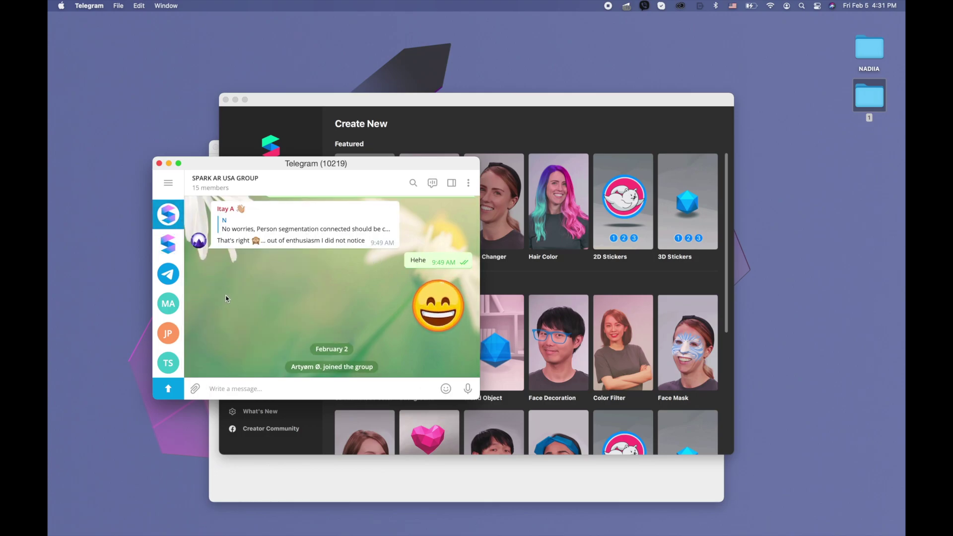
click(170, 245)
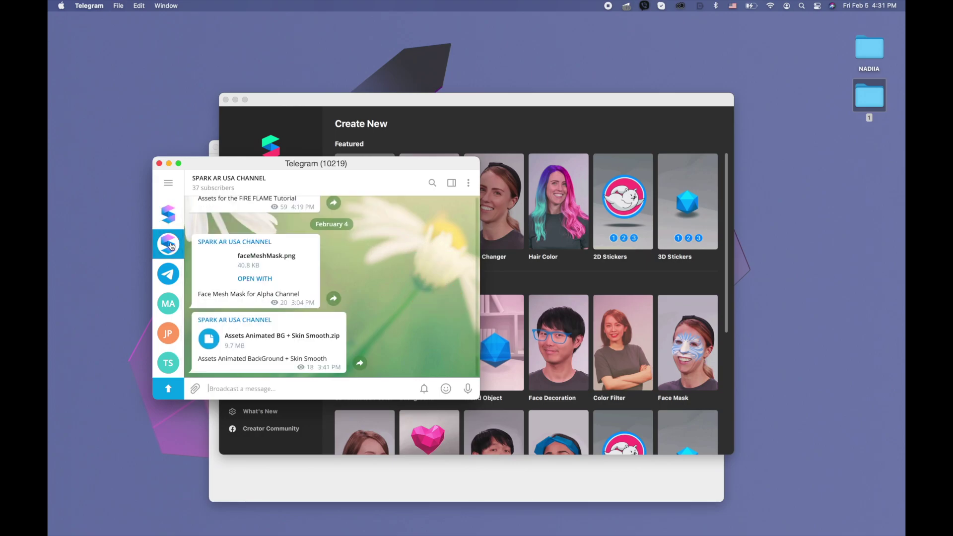
click(169, 163)
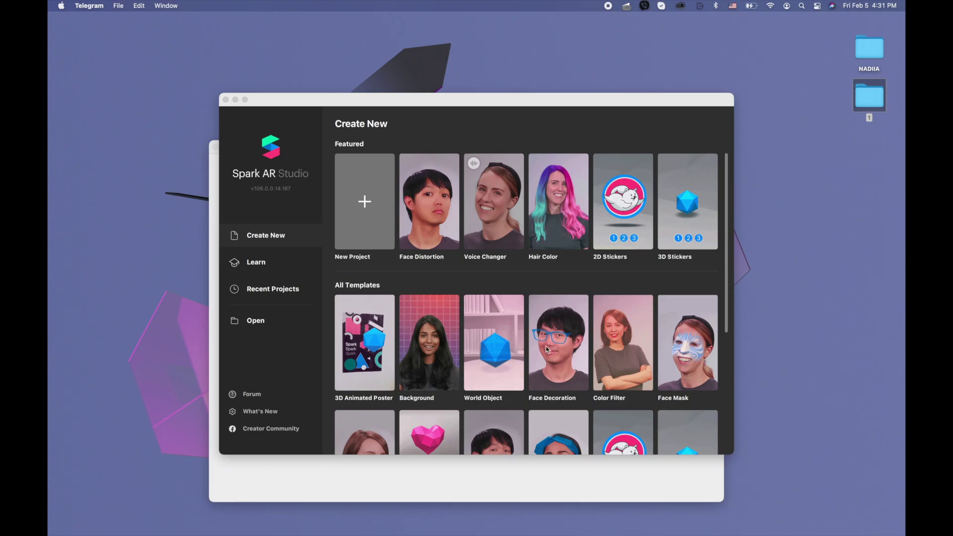
Step: Create a new project from the Face Decoration template, pause the preview and maximize the window
double_click(558, 370)
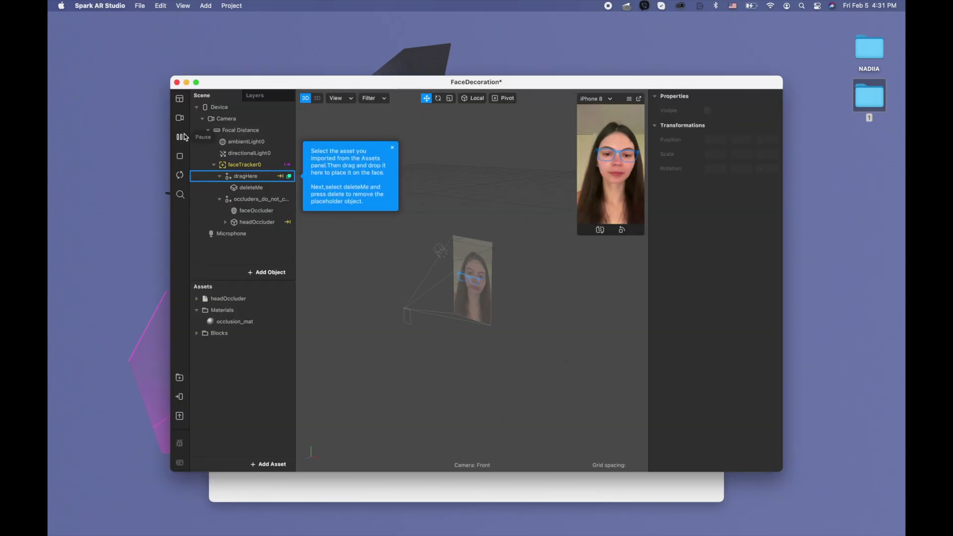
click(179, 137)
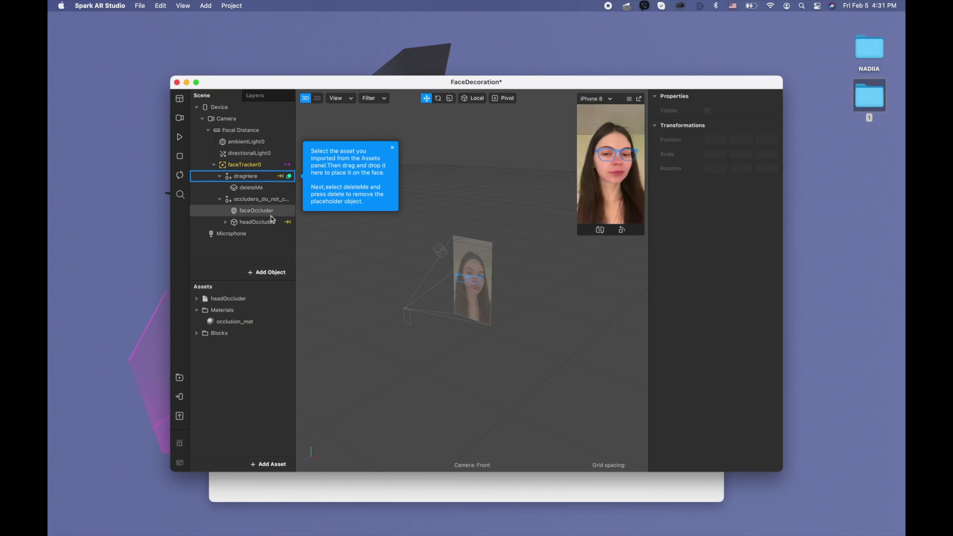
click(196, 82)
Step: Add a Face Mesh to the scene and create a new material for it
click(147, 337)
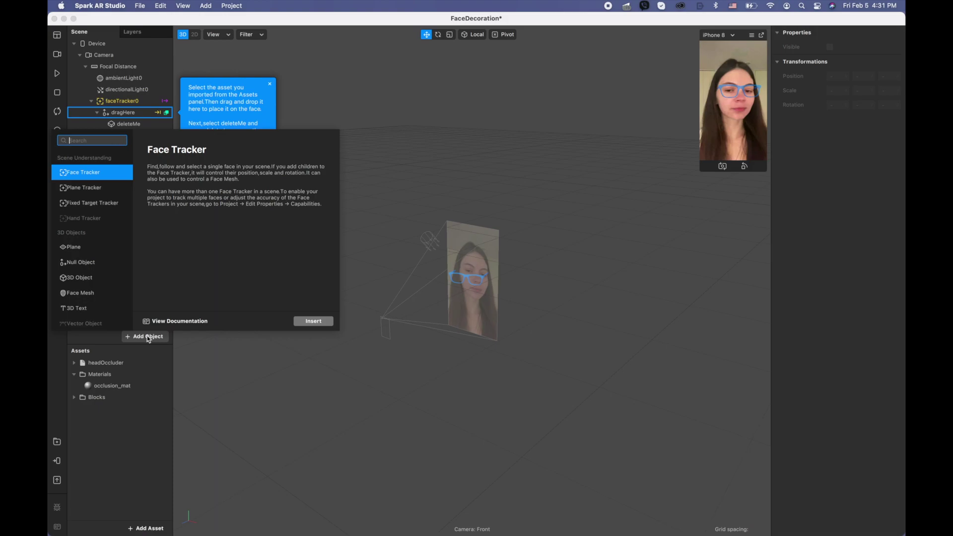
text(re)
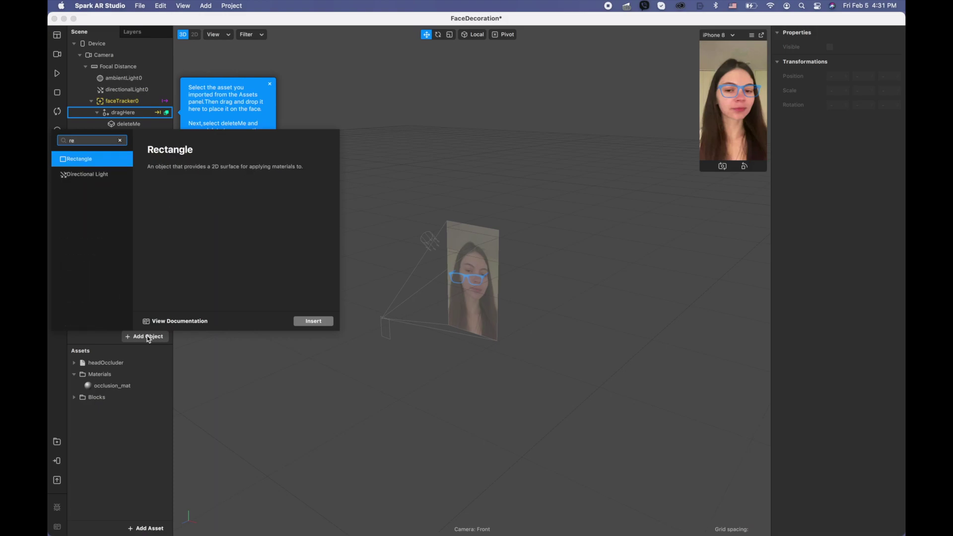
key(BackSpace)
key(BackSpace)
text(fa)
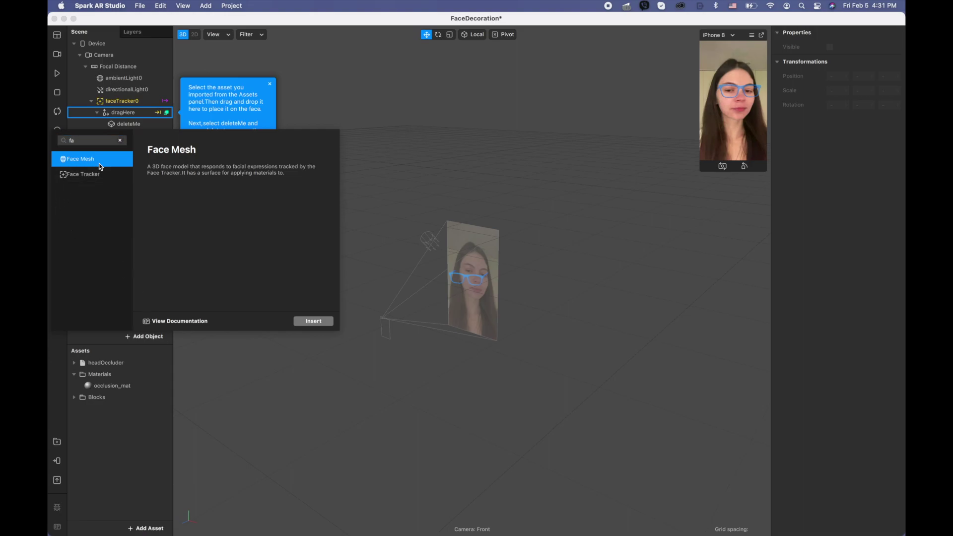
double_click(99, 159)
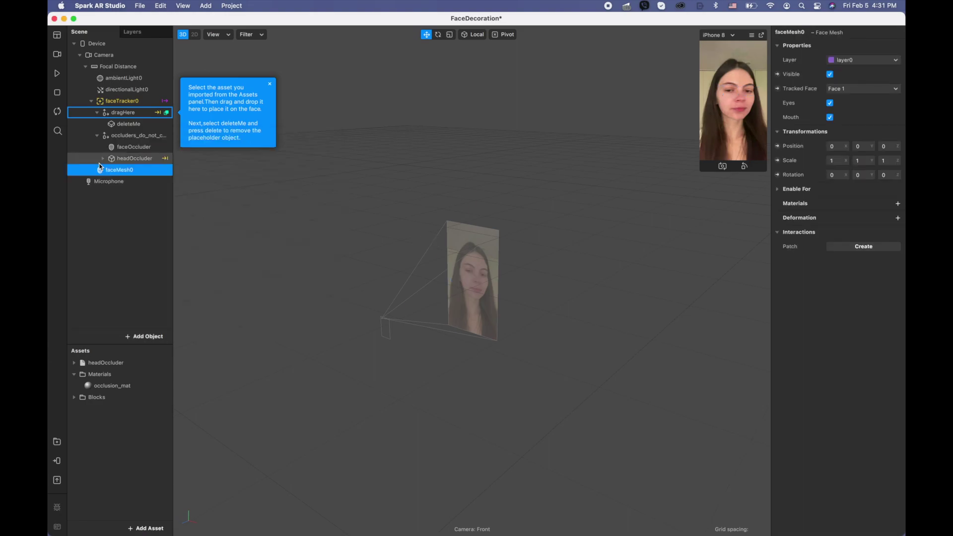
click(897, 204)
click(879, 248)
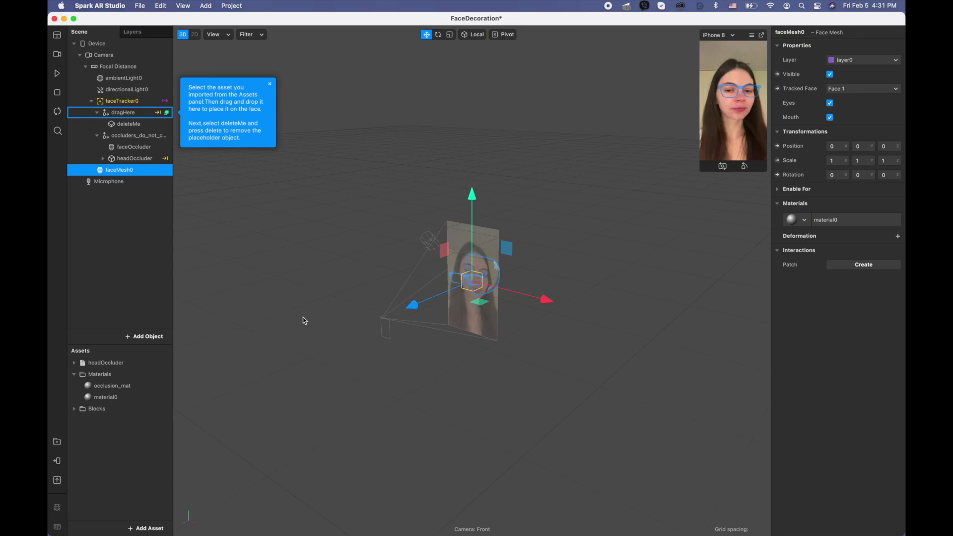
Step: Rename the new material 'retouch', switch it to the Retouching shader, and pause the preview
double_click(106, 397)
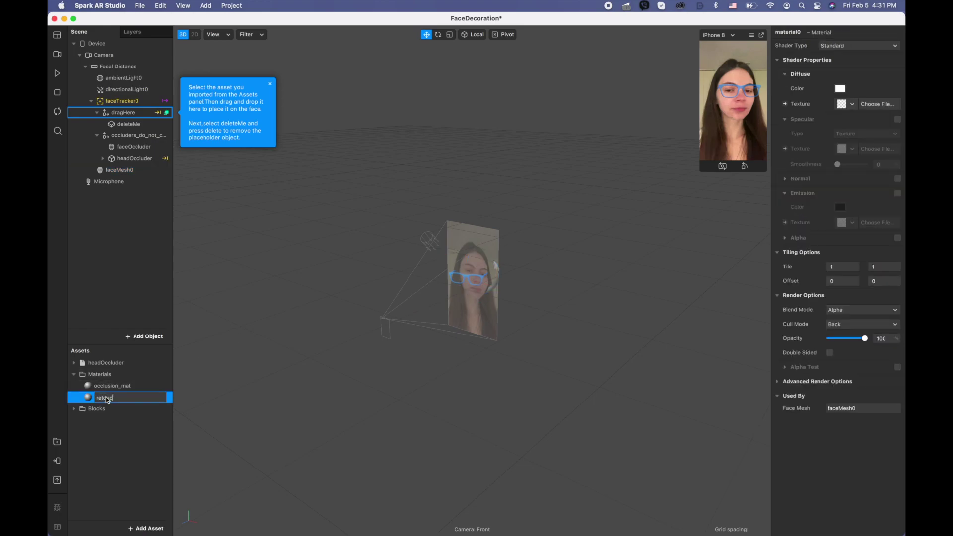
click(112, 434)
click(114, 397)
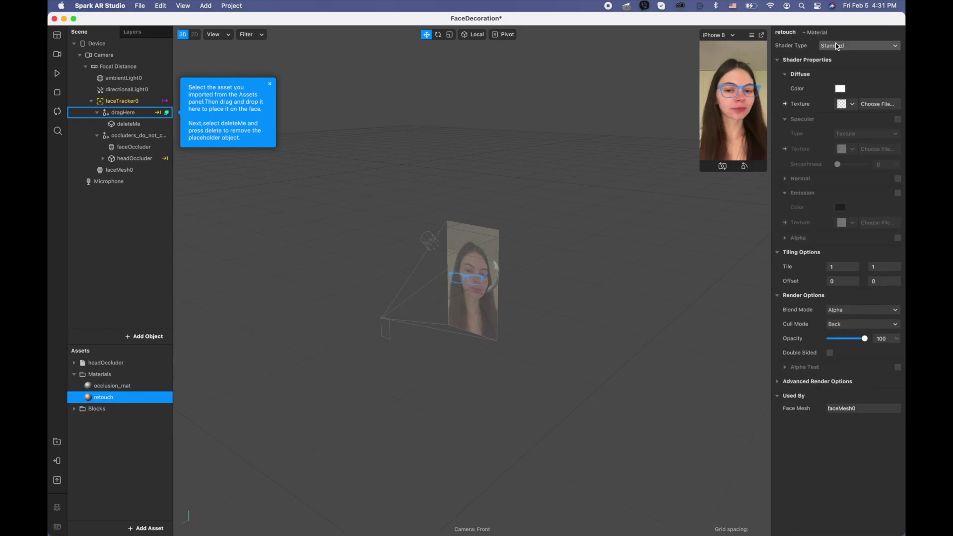
click(844, 45)
click(842, 104)
click(602, 103)
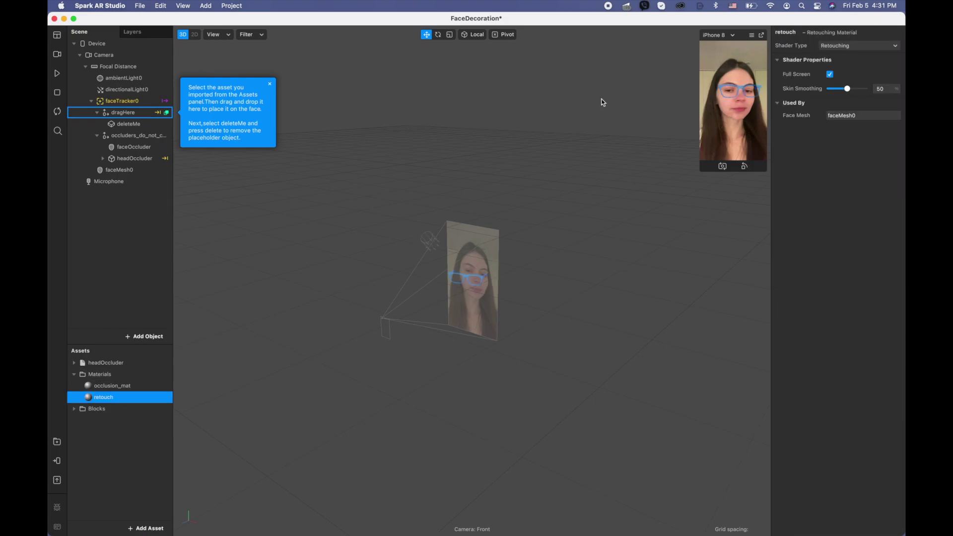
click(58, 73)
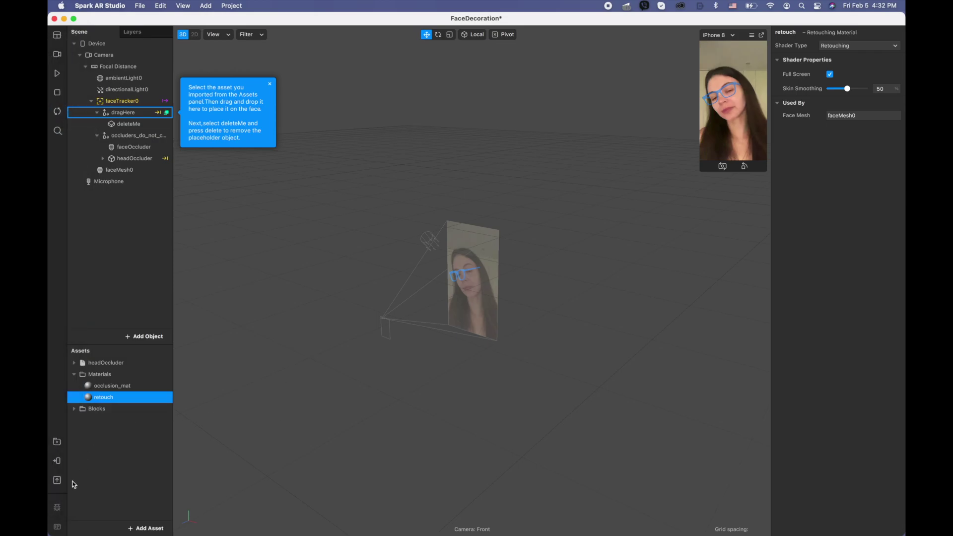
Step: Search the AR Library for 'butterfly' and import the free Blue Monarch Butterfly package
click(57, 442)
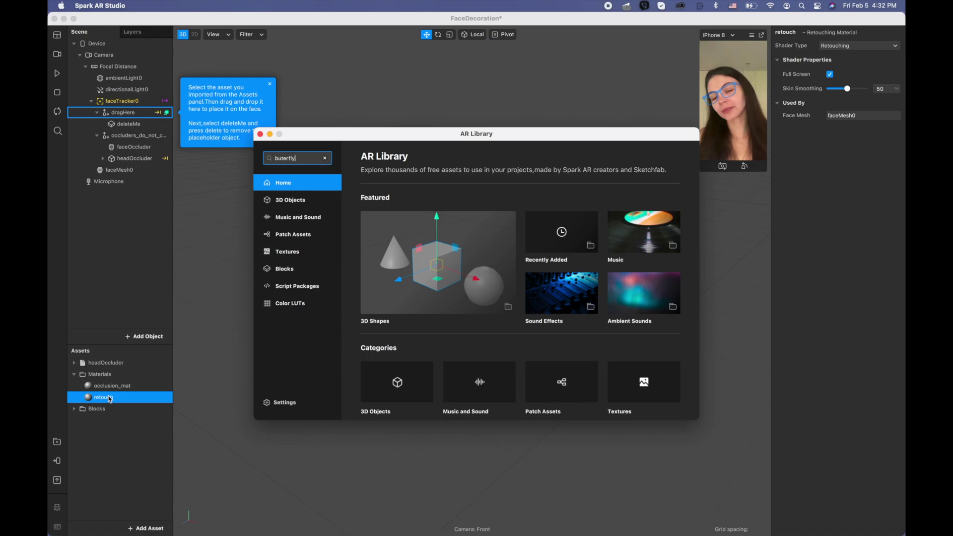
key(Return)
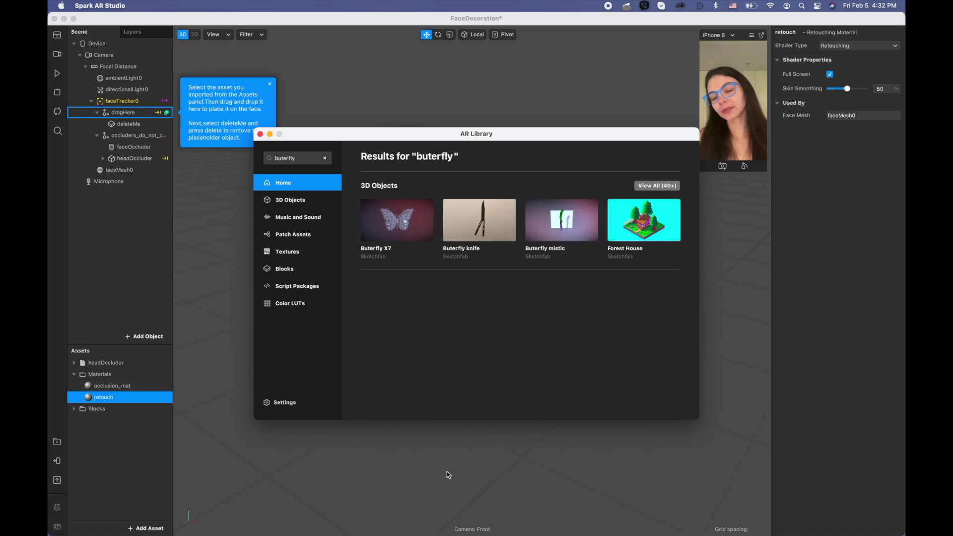
click(651, 186)
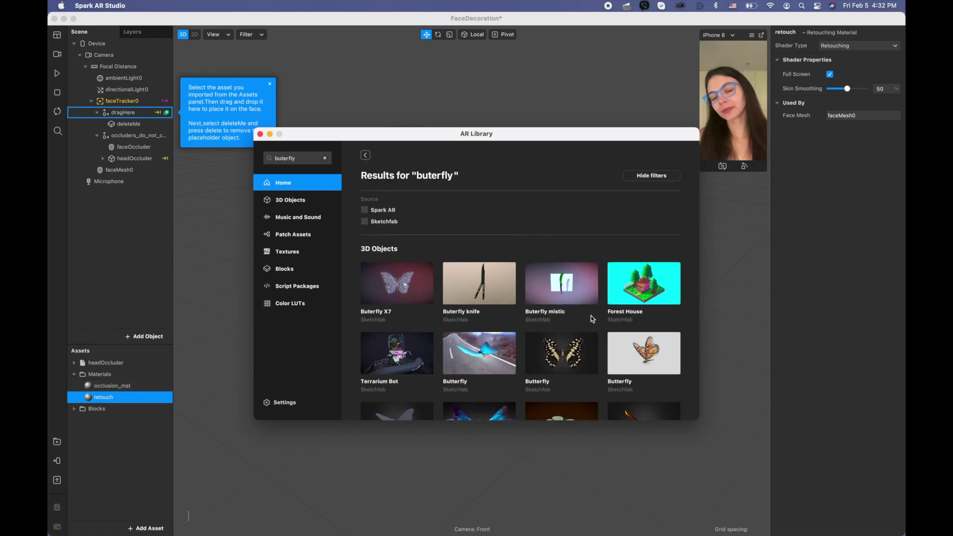
scroll(591, 313, down, 5)
scroll(591, 314, down, 8)
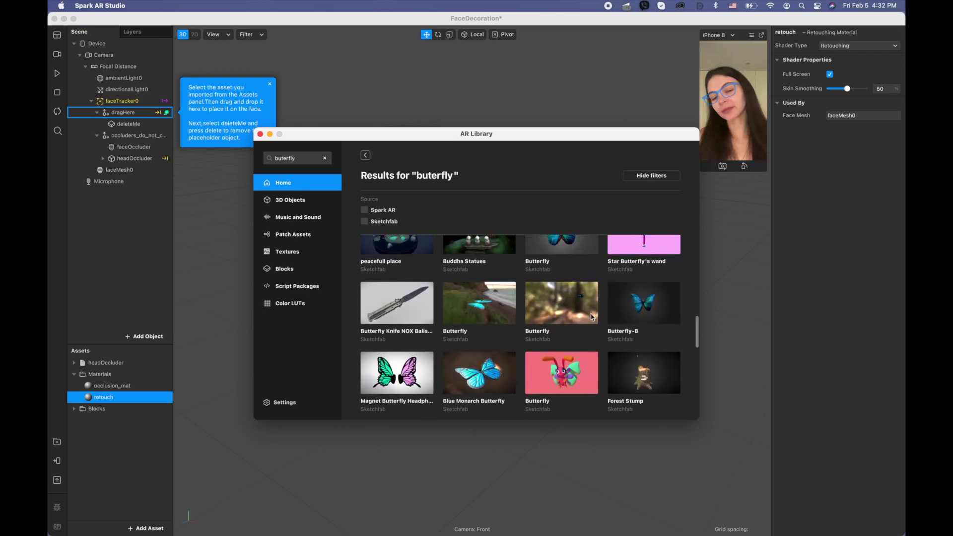
scroll(591, 314, down, 2)
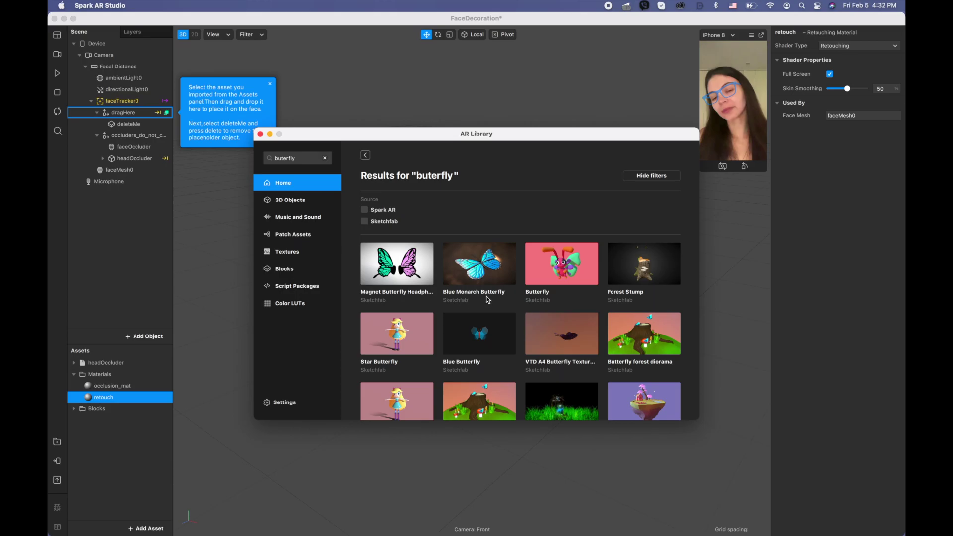
click(506, 281)
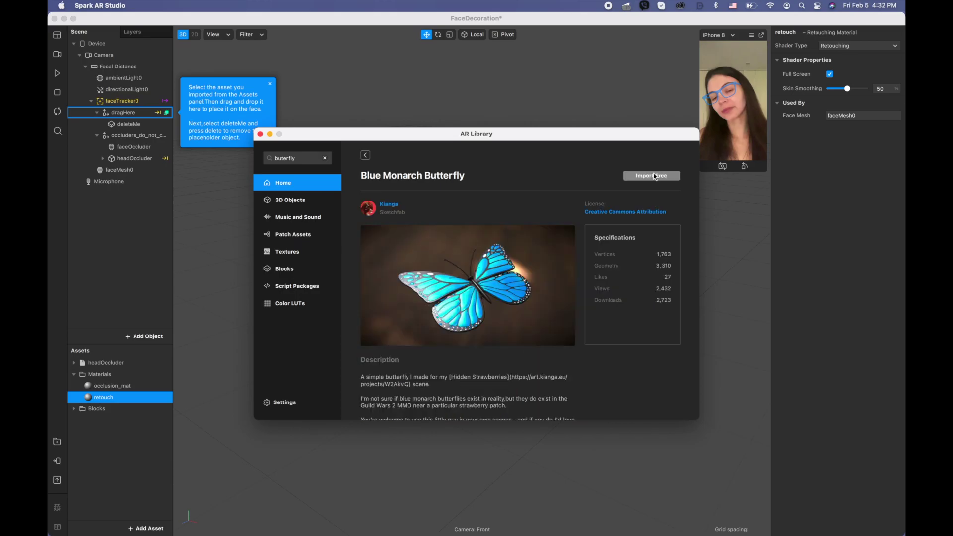
click(654, 175)
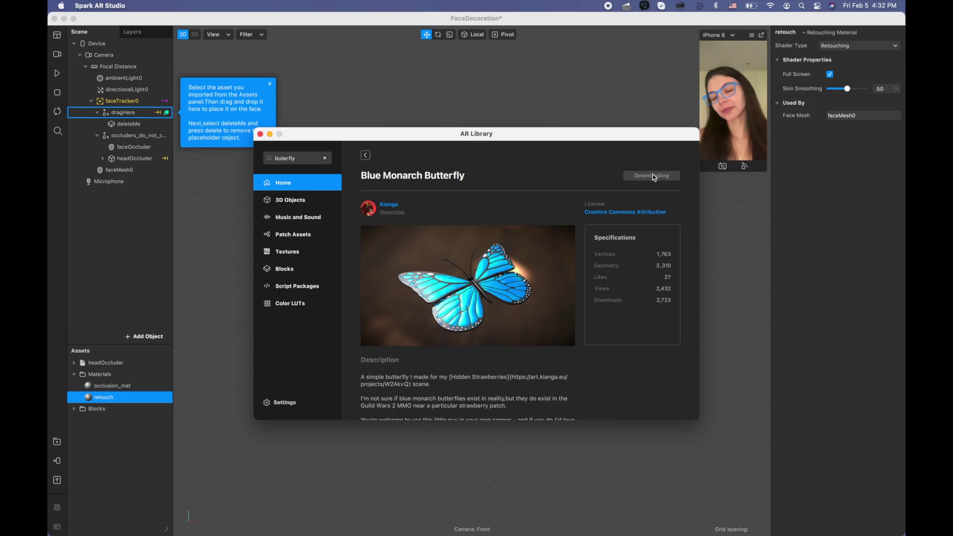
click(260, 134)
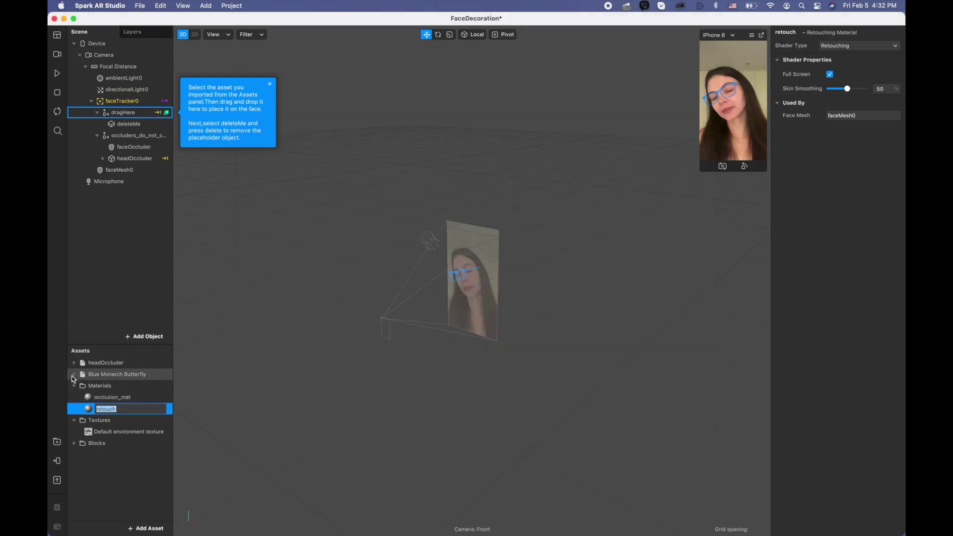
click(74, 375)
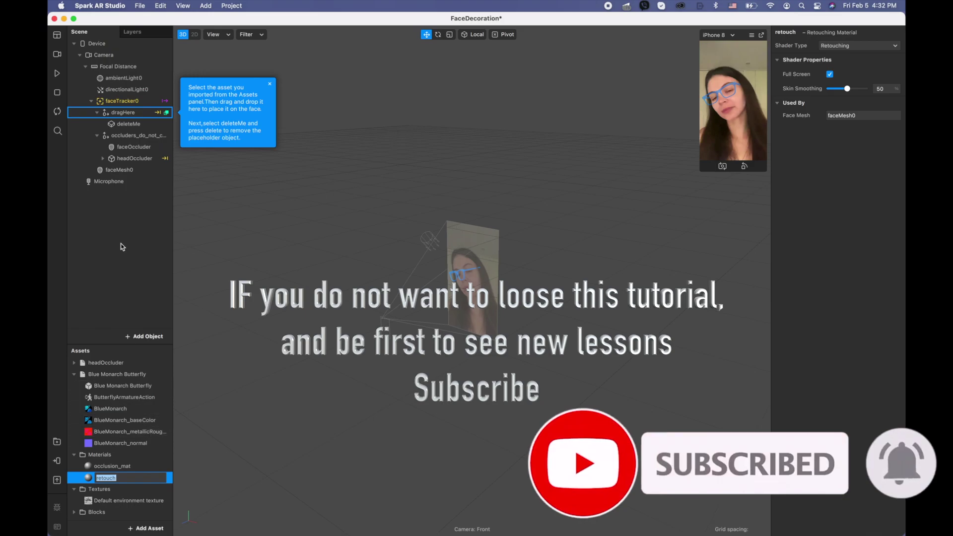
Step: Delete the deleteMe placeholder and place Blue Monarch Butterfly under dragHere on the face tracker
click(138, 127)
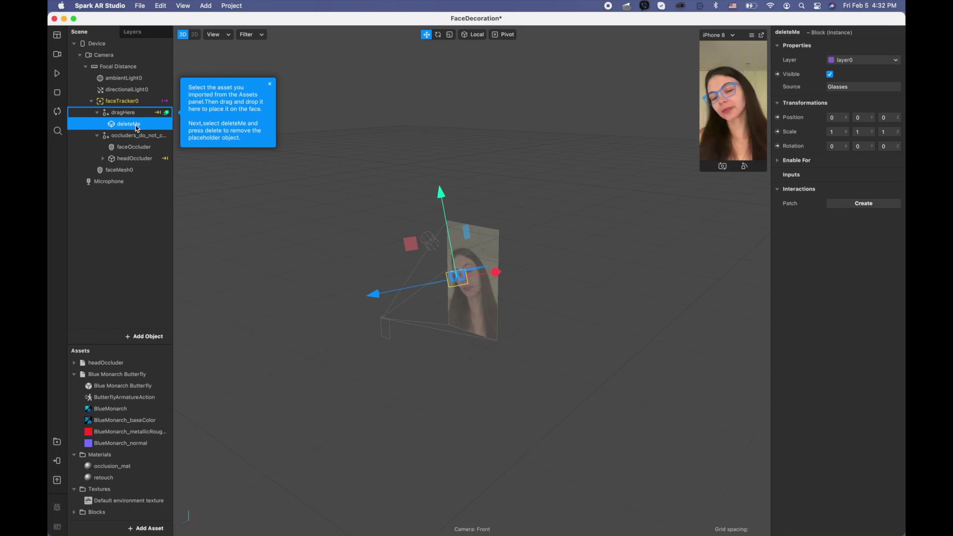
key(Delete)
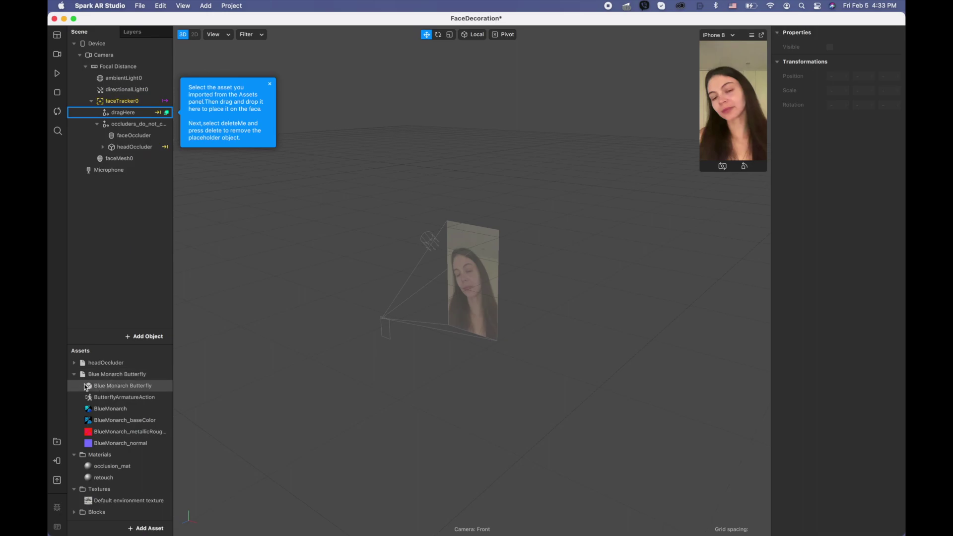
drag(97, 389, 135, 112)
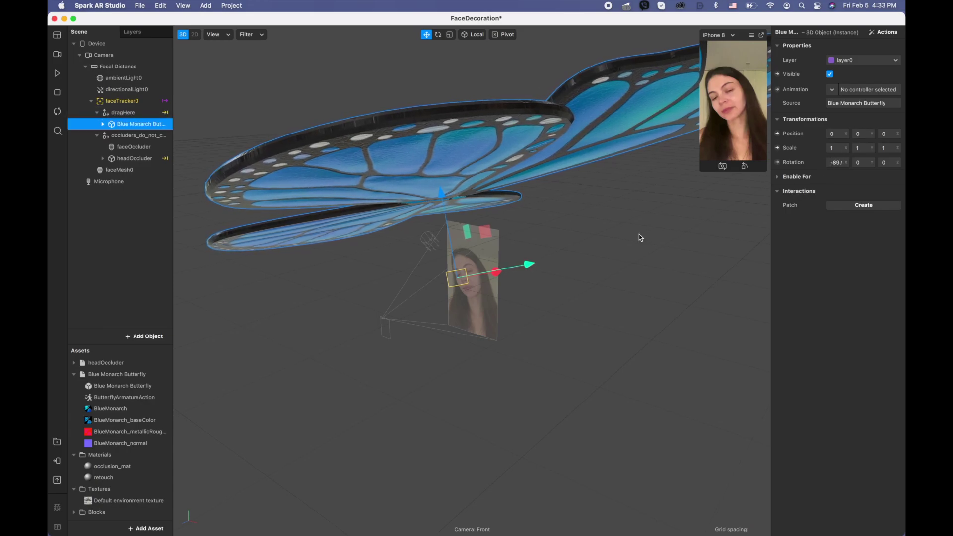
Step: Set the butterfly's Rotation X to 0 and its Scale X, Y and Z to 0.06
click(838, 163)
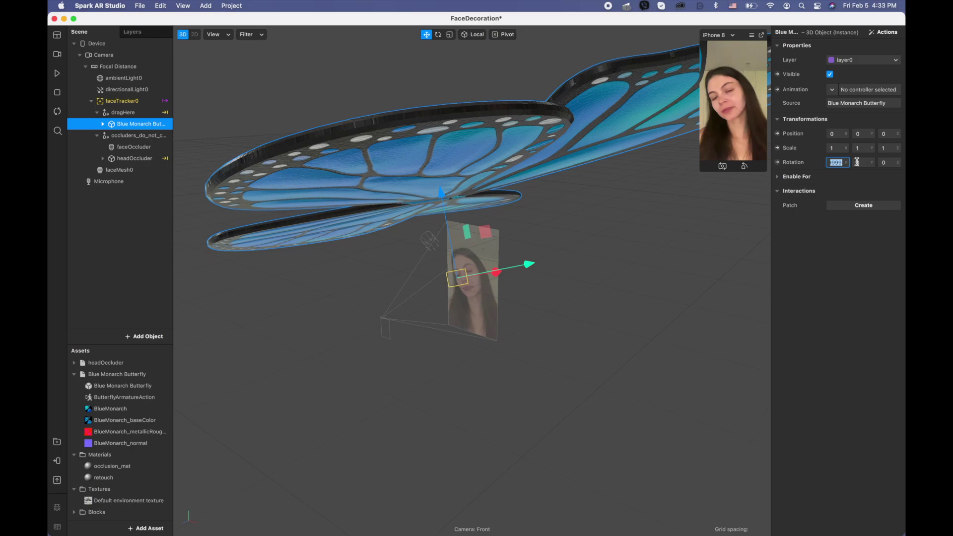
text(0)
key(Return)
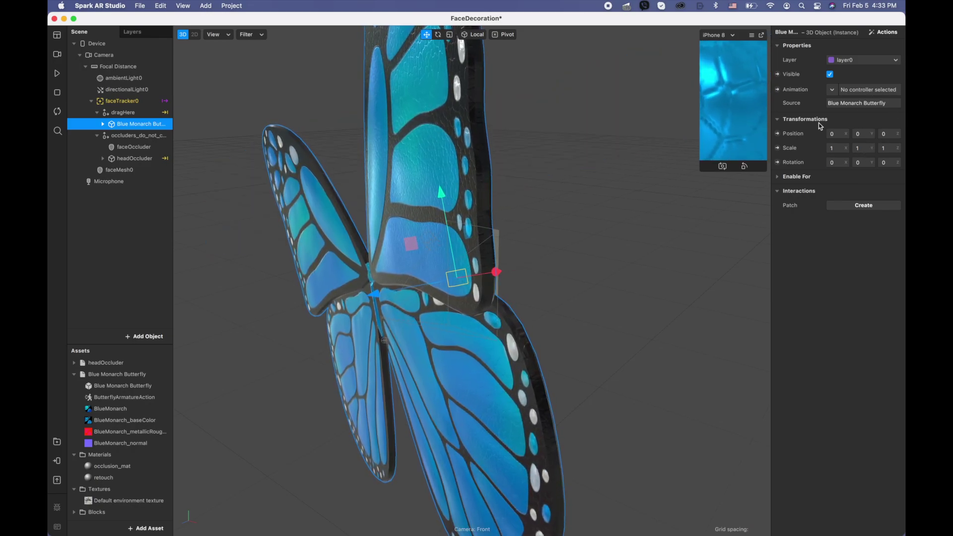
click(838, 148)
text(0)
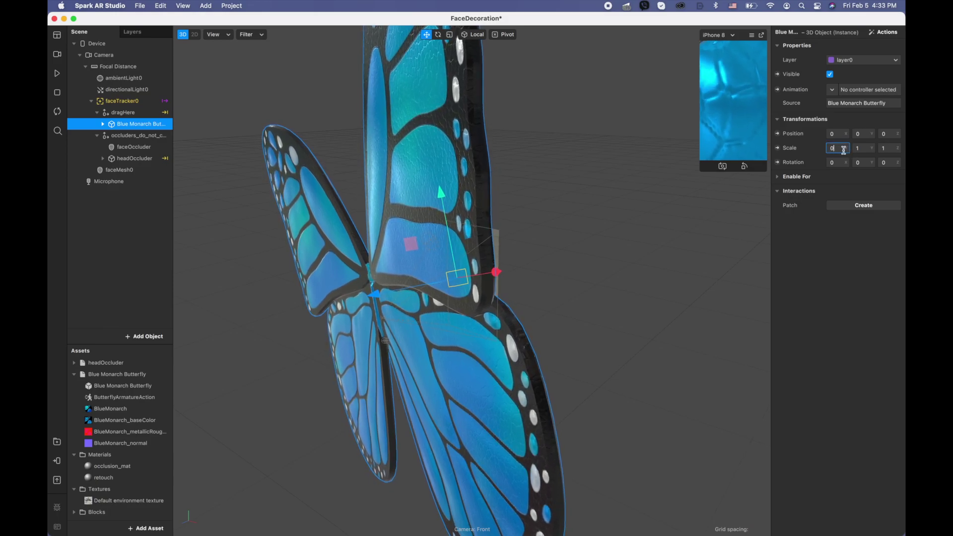
text(.06)
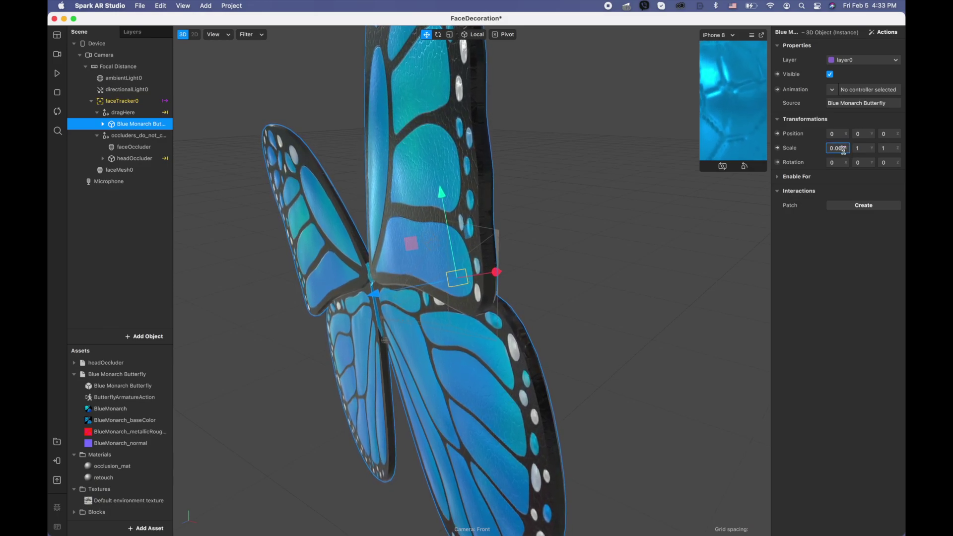
click(860, 147)
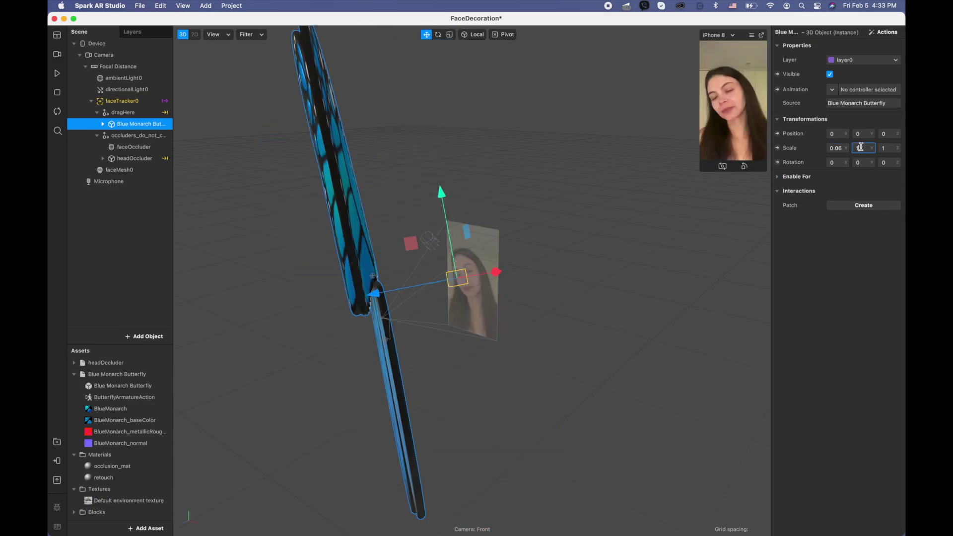
text(0.)
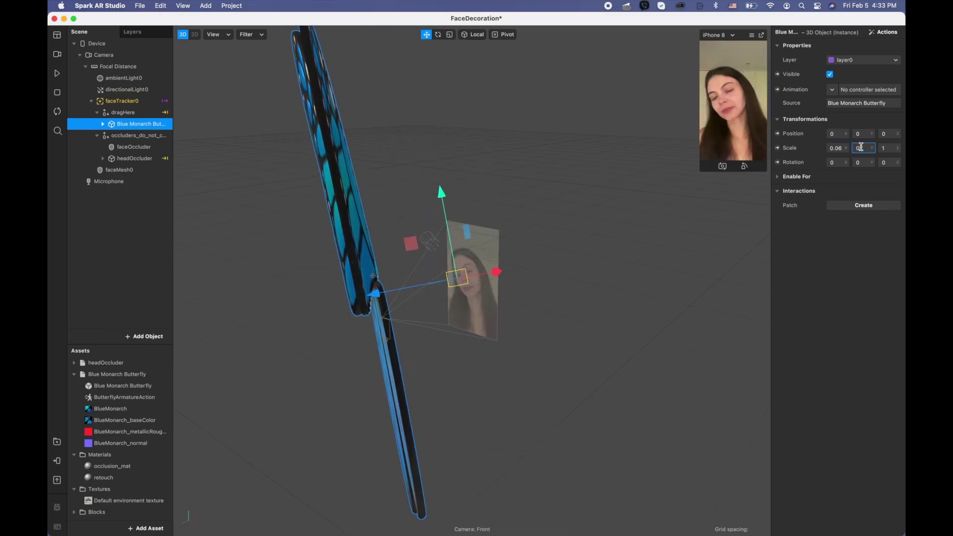
text(06)
key(Return)
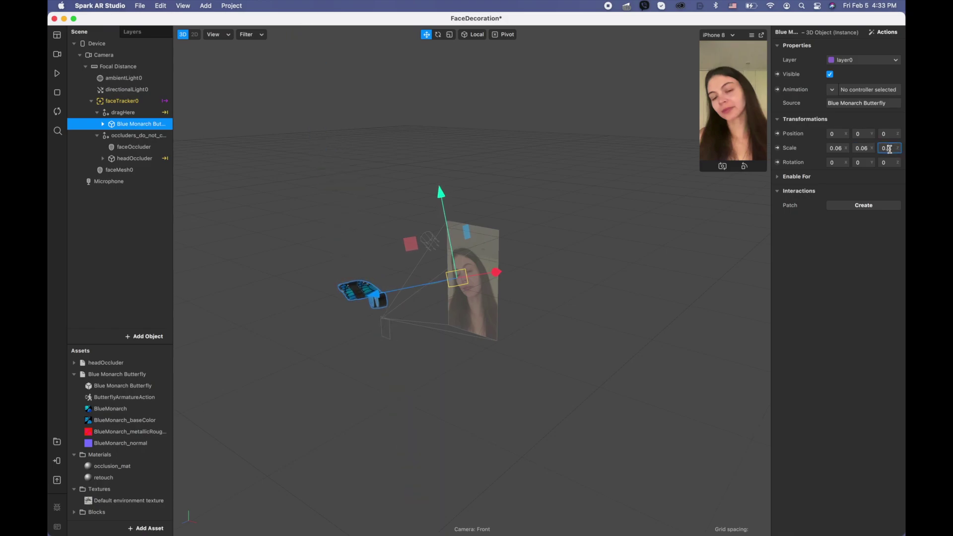
key(Return)
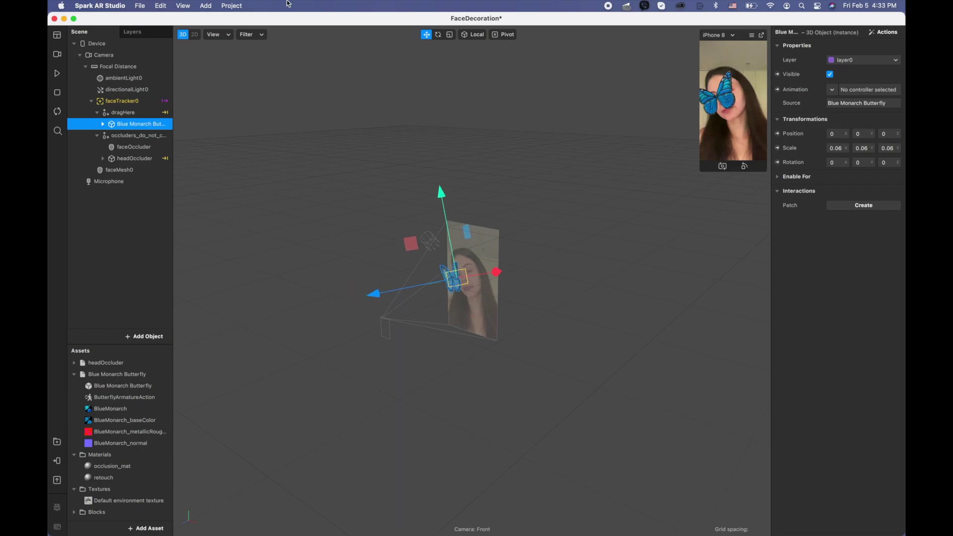
Step: Pause the preview and give the Blue Monarch Butterfly a new animation controller
click(57, 74)
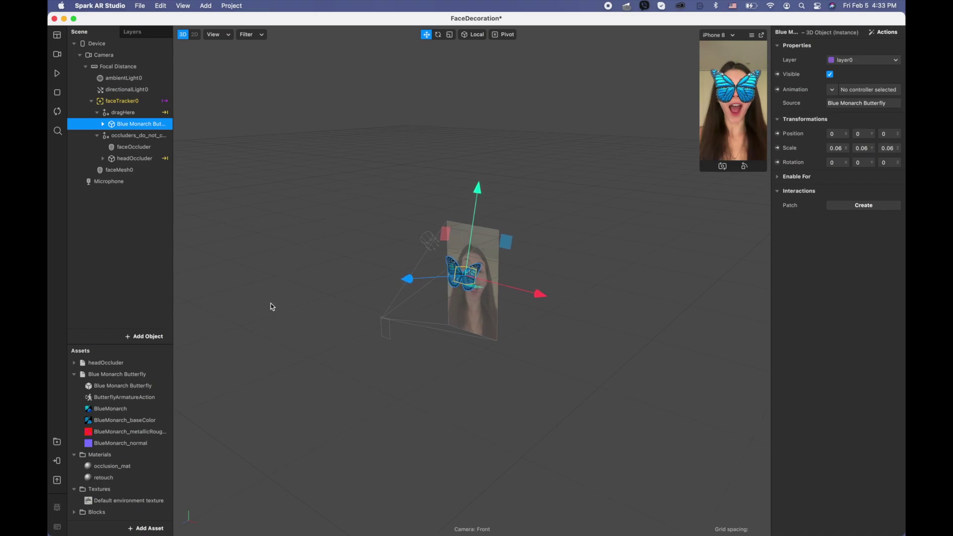
click(138, 398)
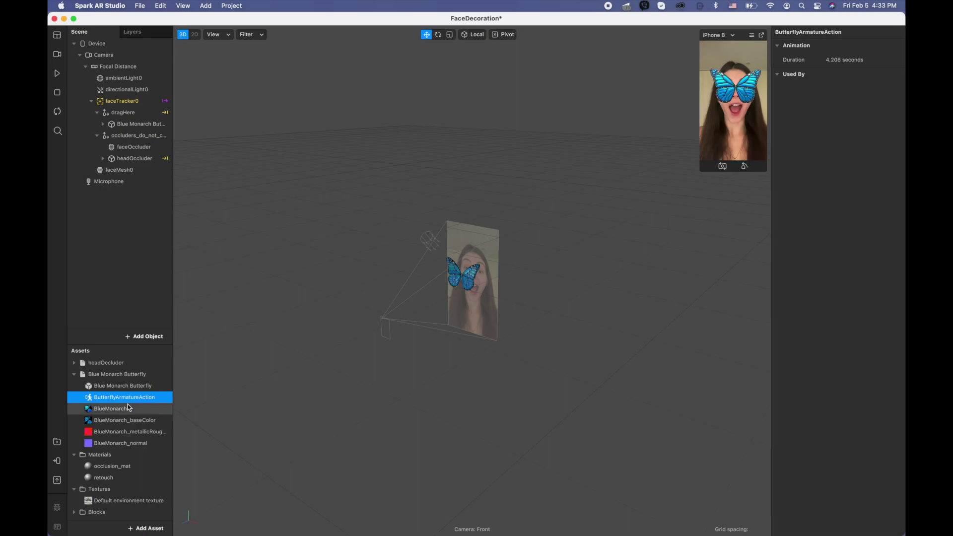
click(129, 410)
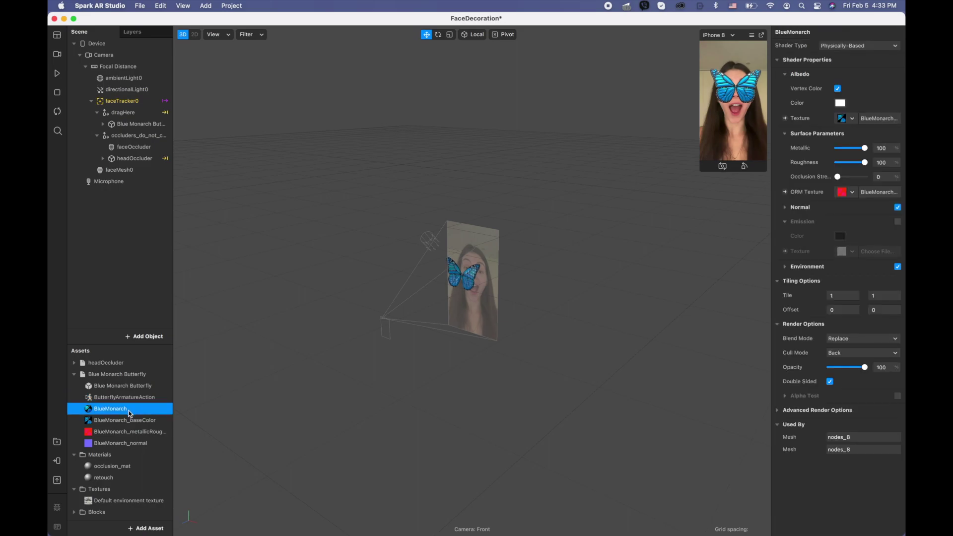
click(138, 124)
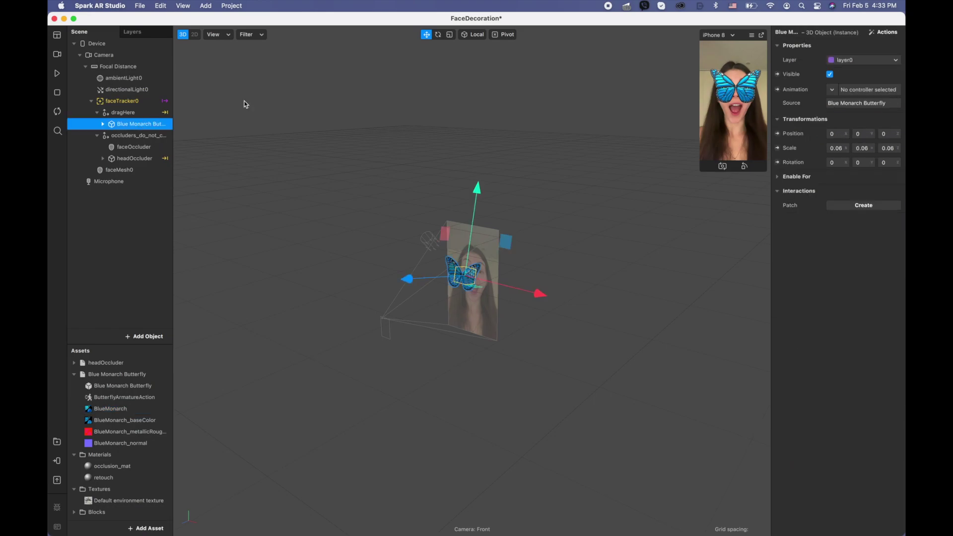
click(833, 90)
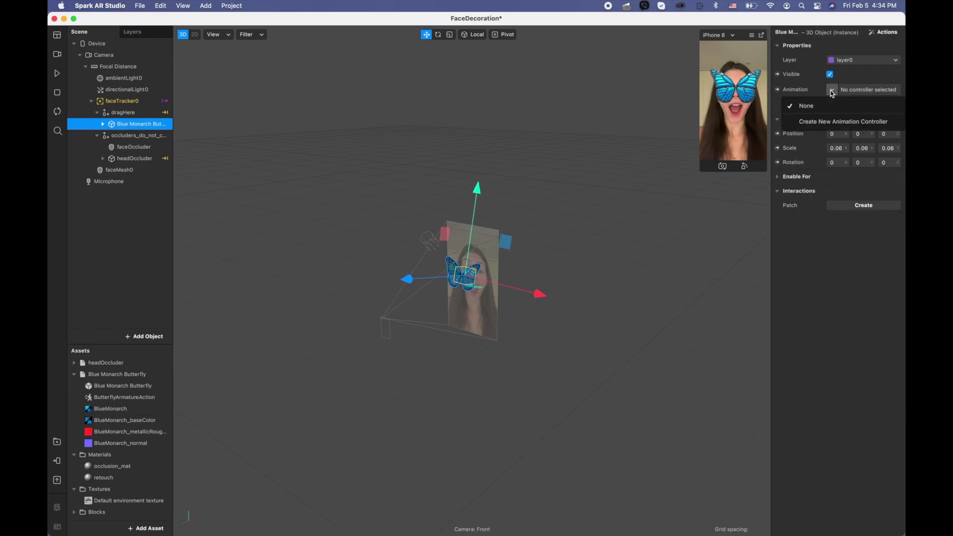
click(829, 122)
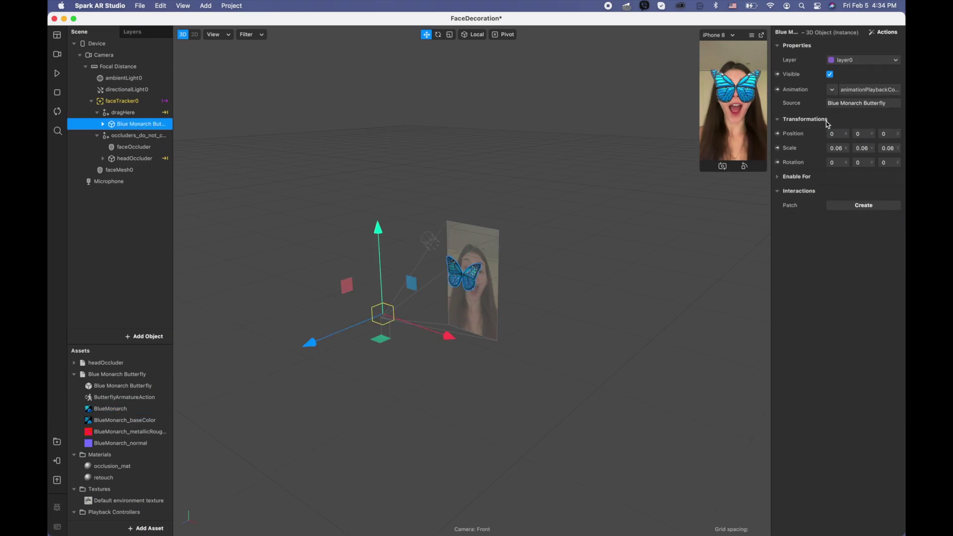
Step: Remove the BlueMonarch material's albedo texture and set its Metallic to 0
click(109, 412)
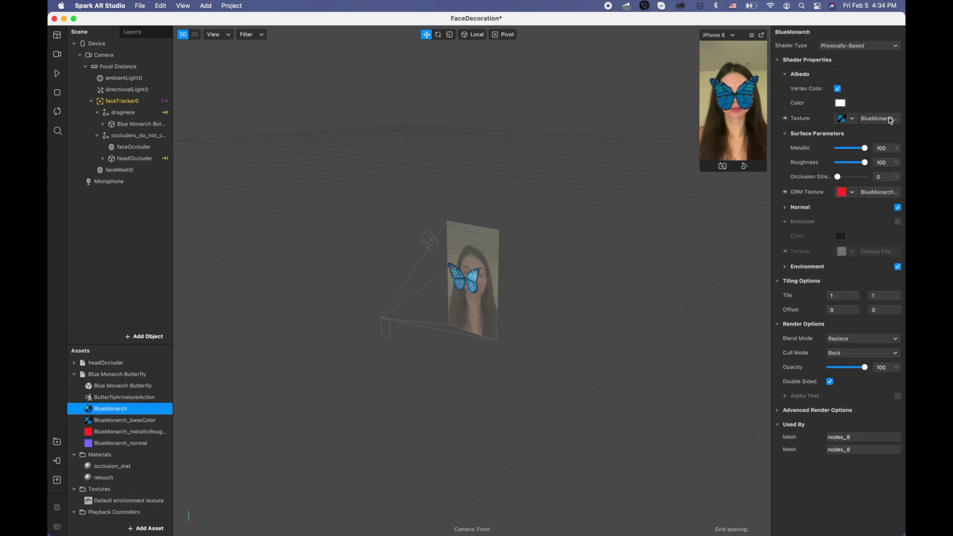
click(848, 120)
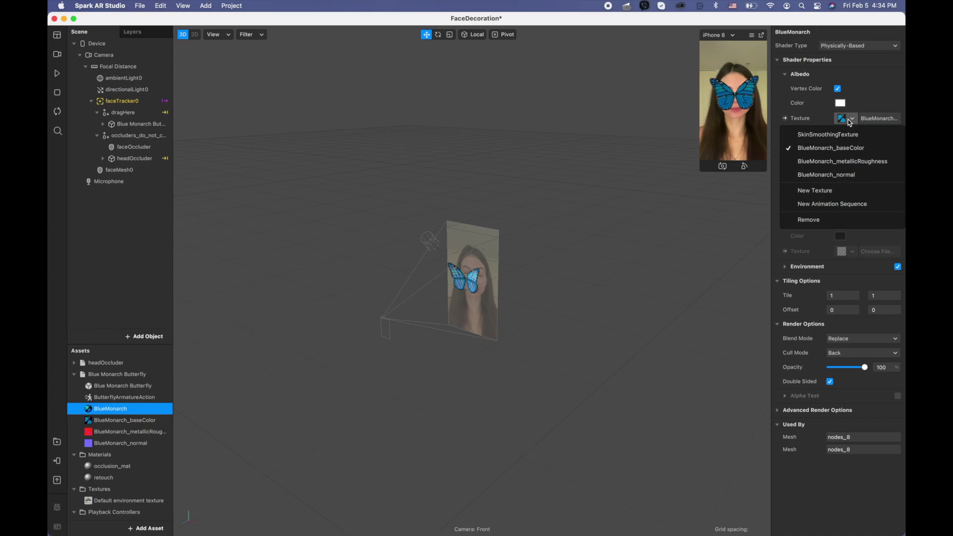
click(838, 218)
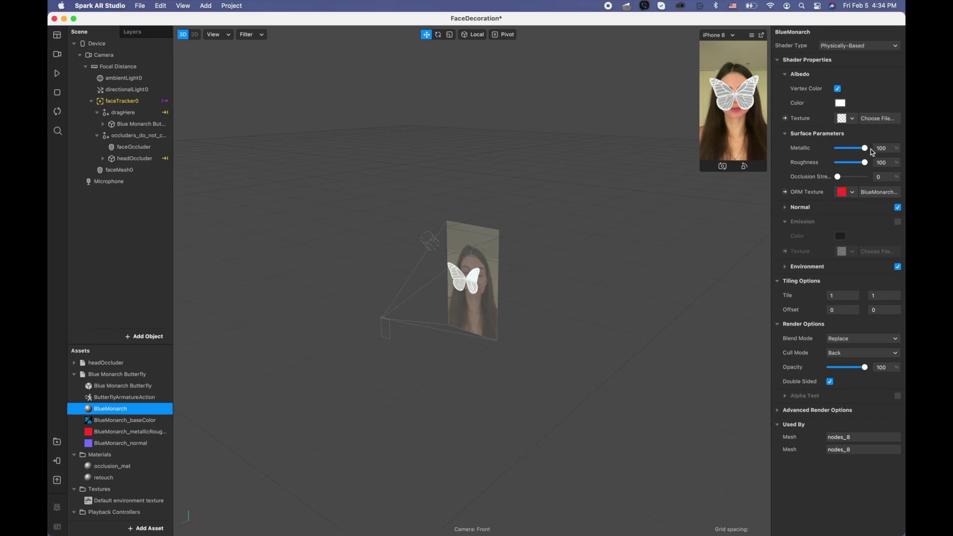
drag(865, 148, 824, 152)
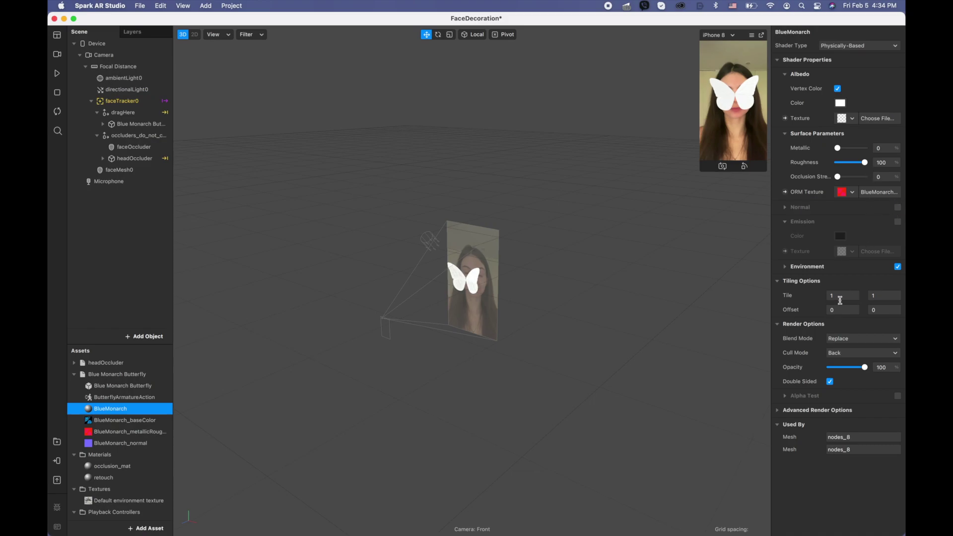
Step: Set the BlueMonarch material's Blend Mode to Add and its Opacity to 25
click(851, 340)
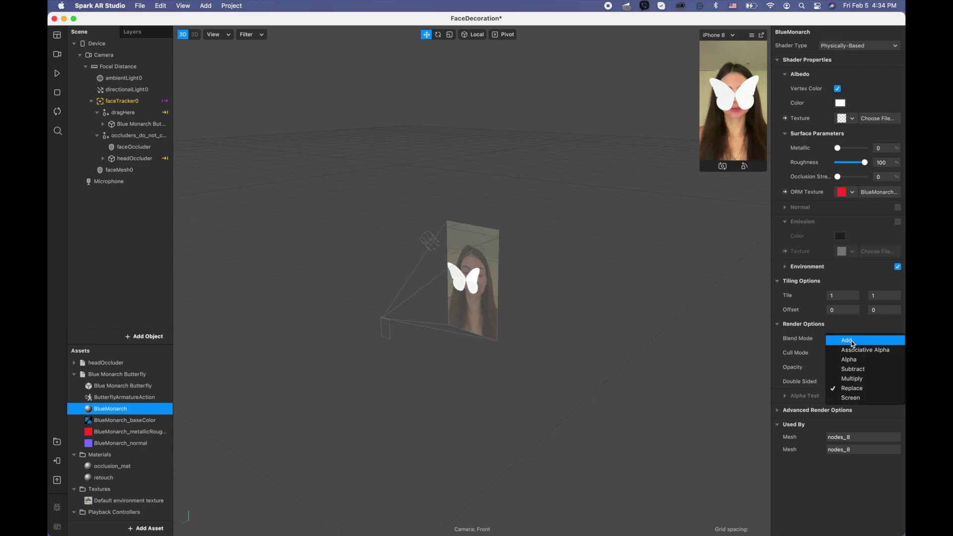
click(852, 342)
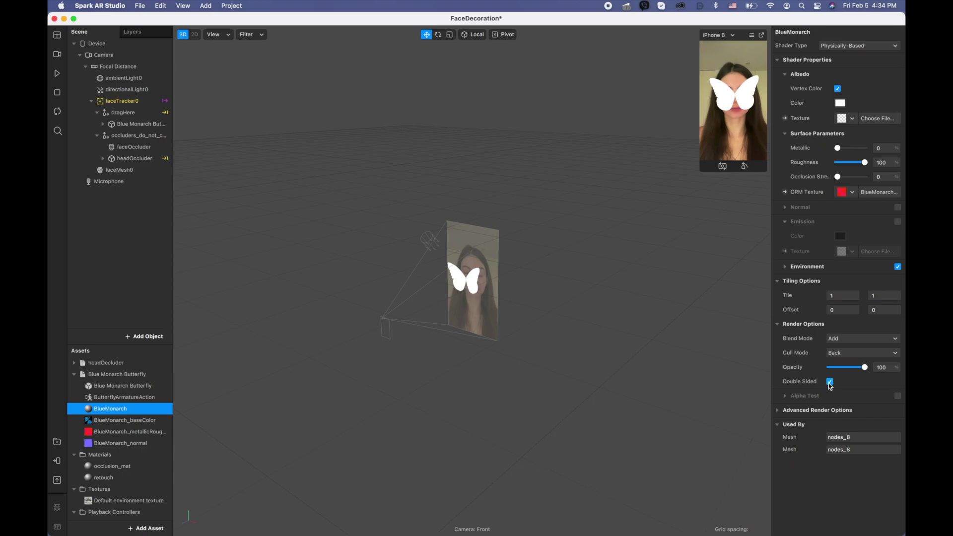
click(778, 412)
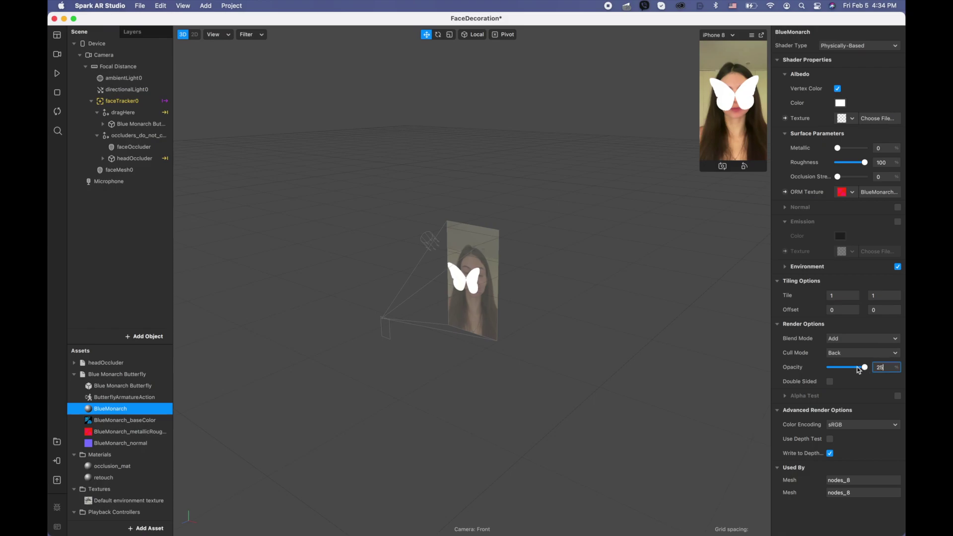
key(Return)
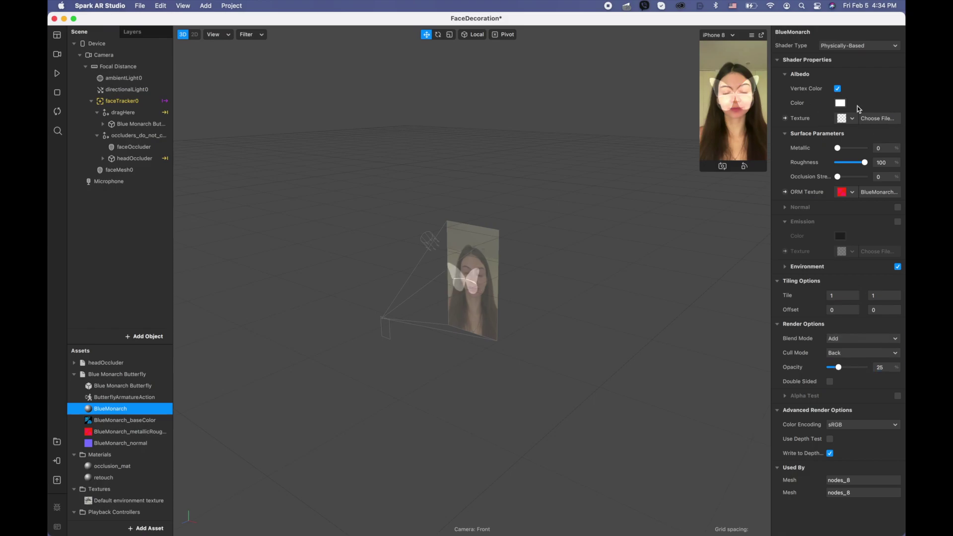
Step: Set the BlueMonarch albedo color to Blue and enlarge the simulator preview
click(844, 104)
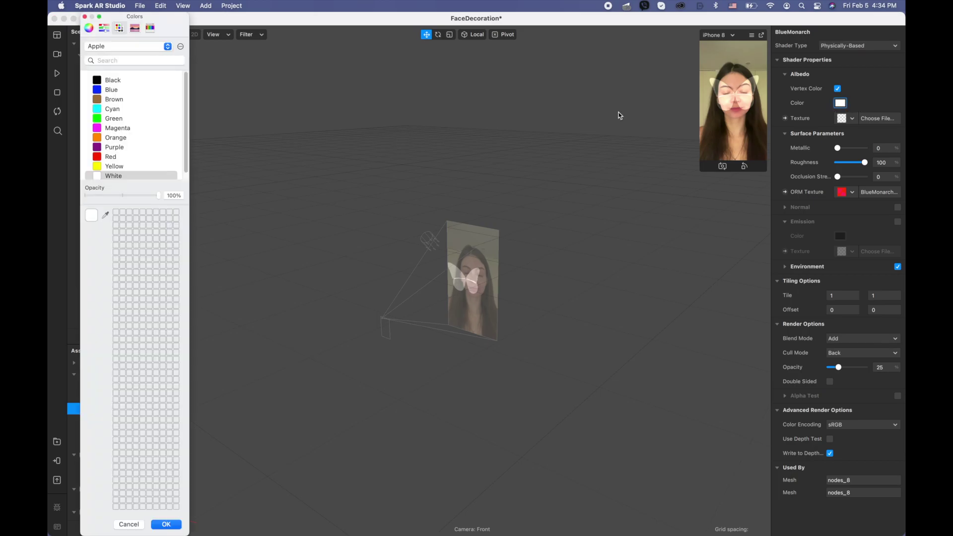
click(114, 91)
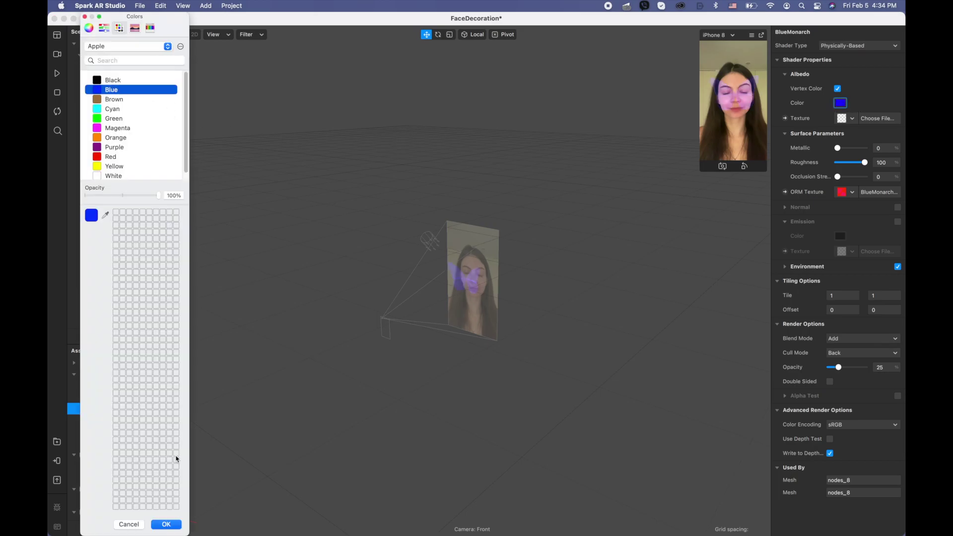
click(171, 525)
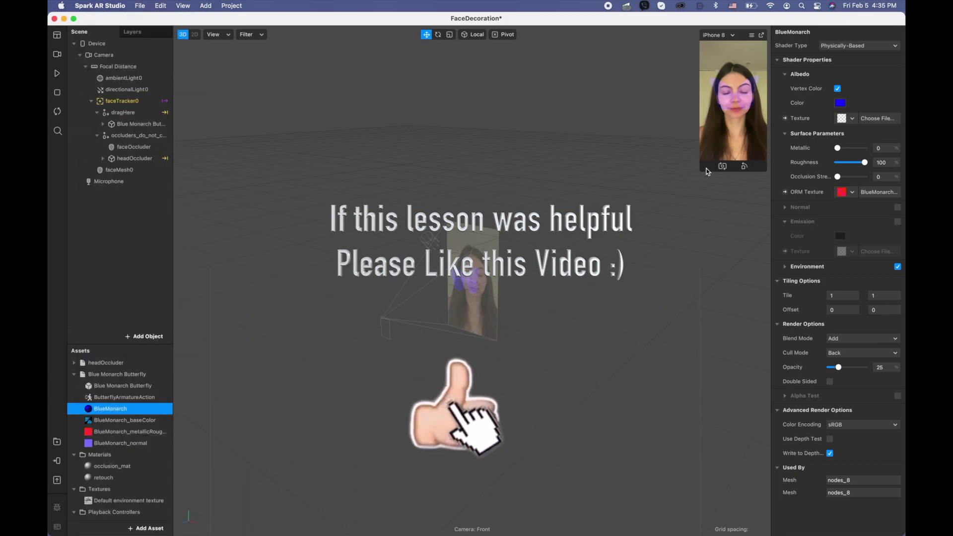
drag(704, 171, 606, 339)
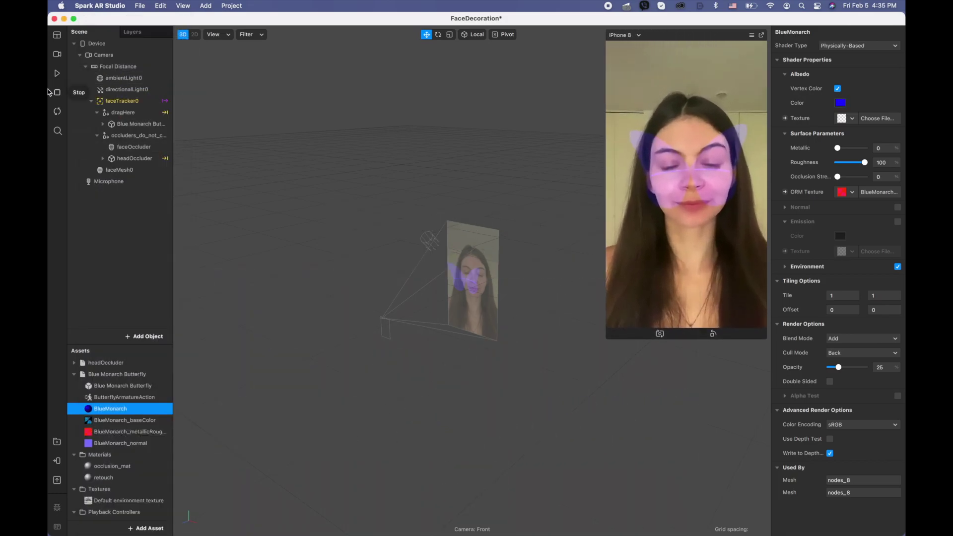
click(57, 75)
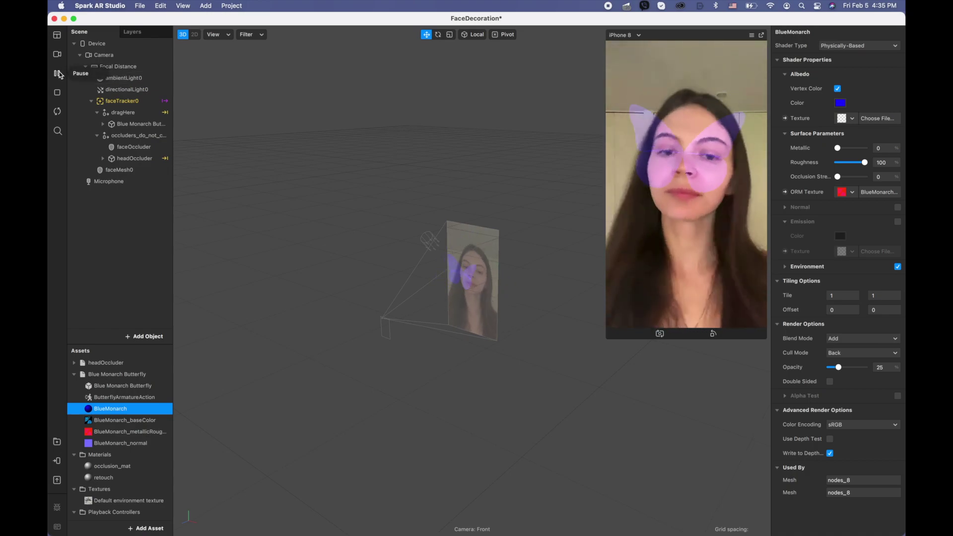
click(58, 73)
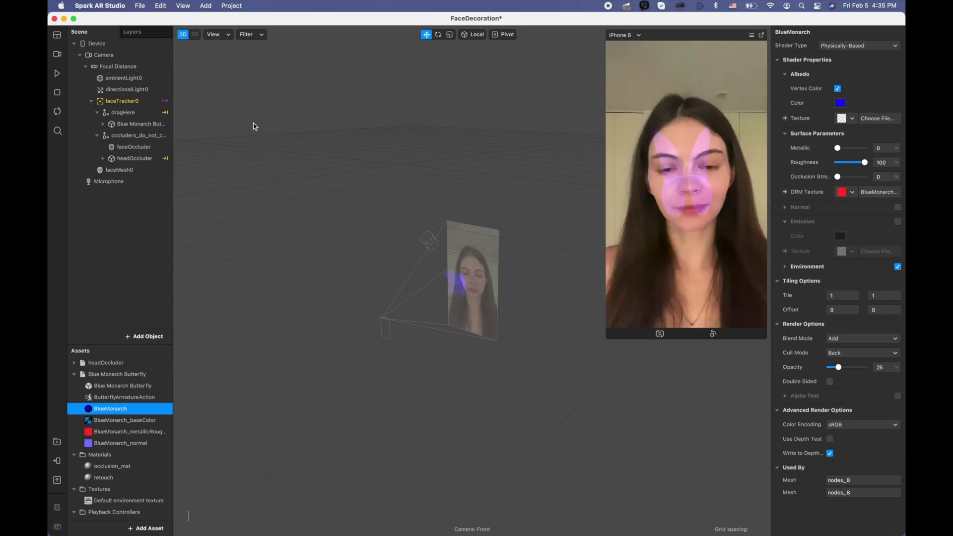
Step: Nudge the Blue Monarch Butterfly slightly along its Z axis and play its wing-flap animation
scroll(479, 287, up, 10)
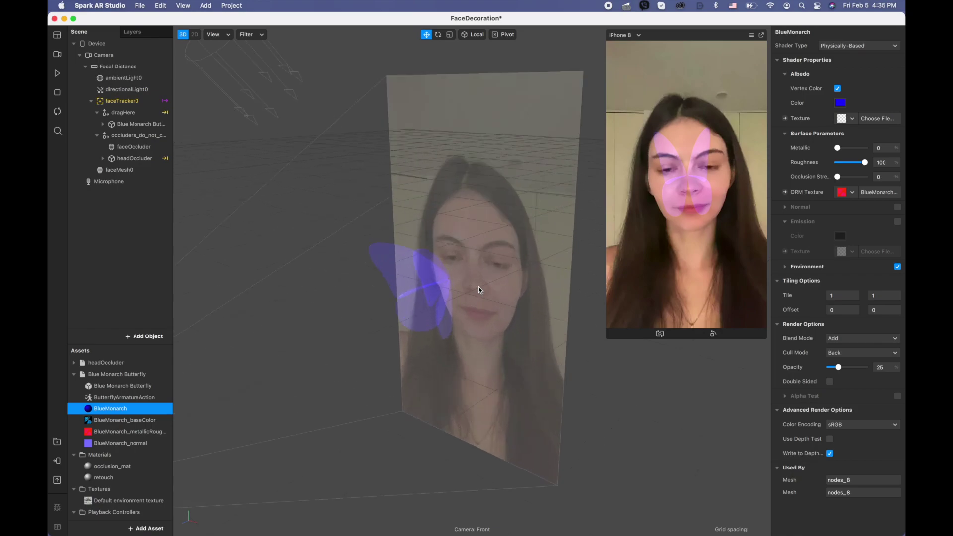
click(135, 122)
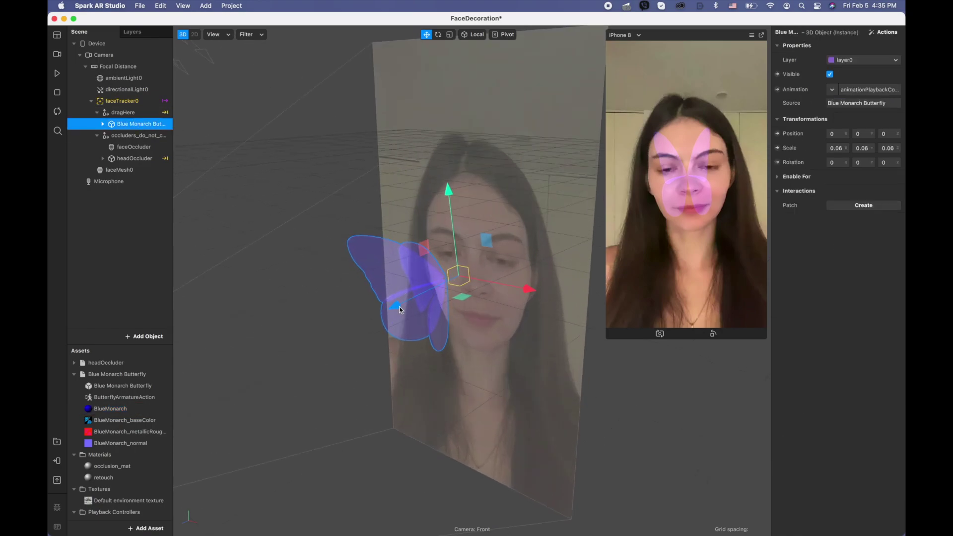
drag(397, 305, 404, 302)
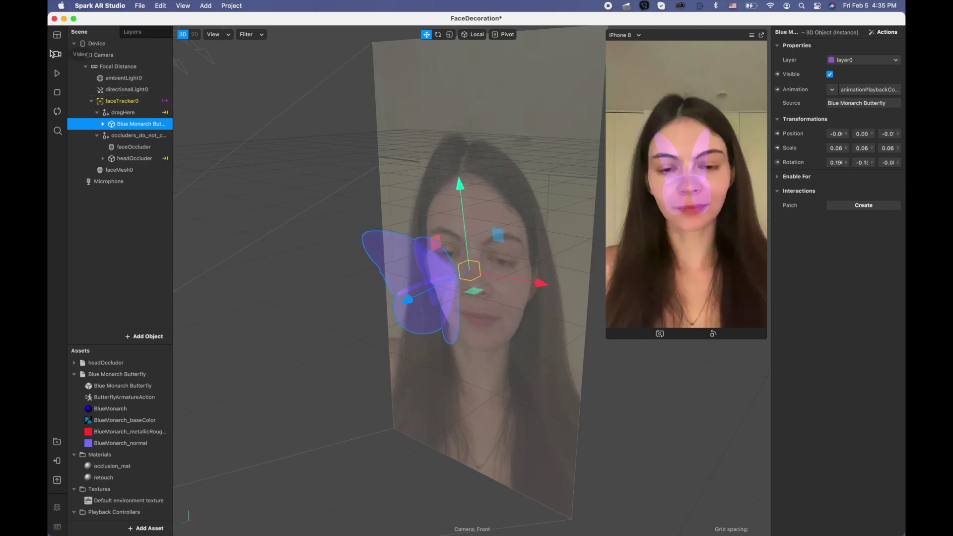
click(57, 74)
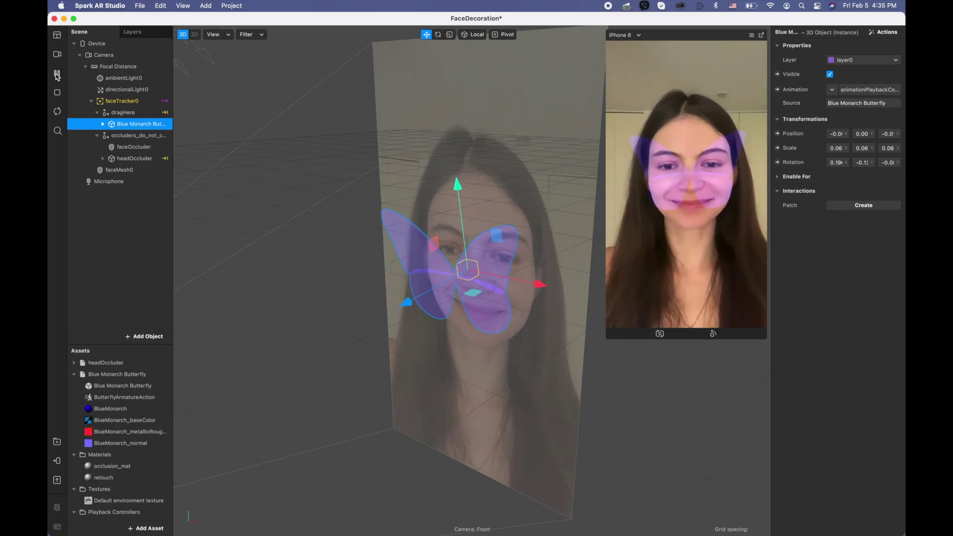